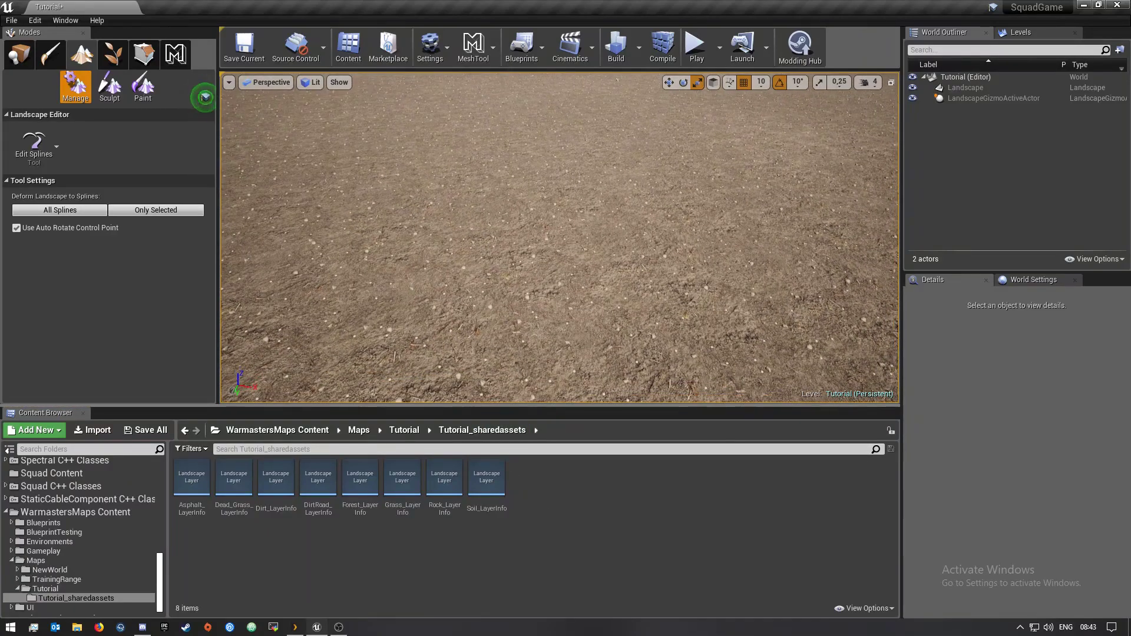
right_drag(559, 238, 681, 246)
key(w)
key(w)
right_drag(598, 254, 560, 257)
key(d)
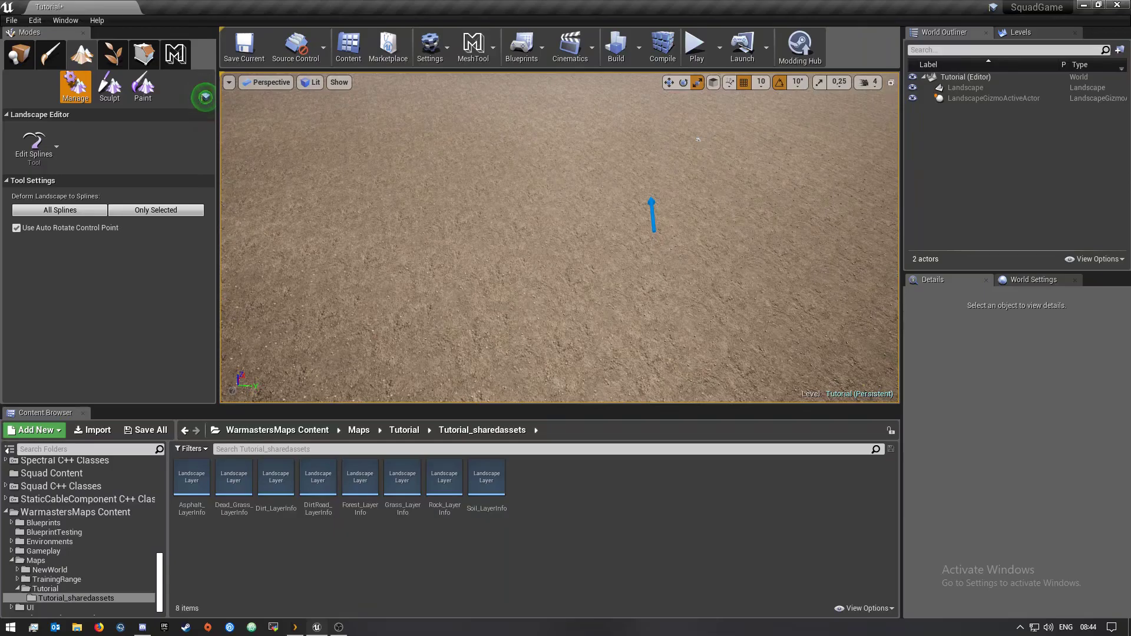
right_drag(559, 238, 642, 260)
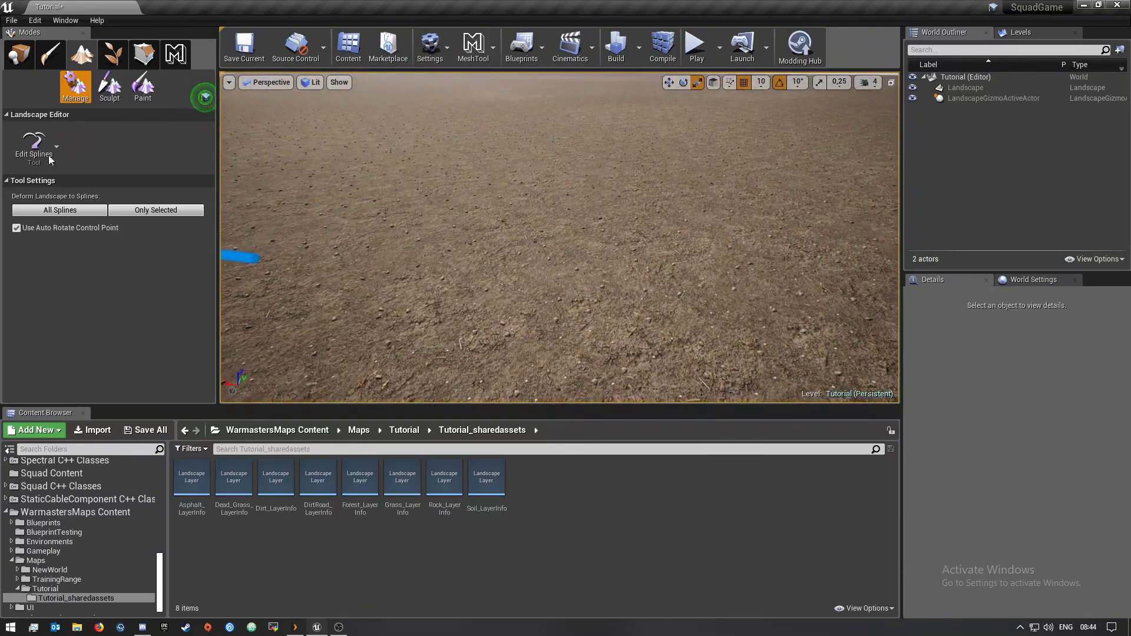
- Carve a small circular hollow into the flat landscape with the Sculpt tool and circle brush
click(110, 85)
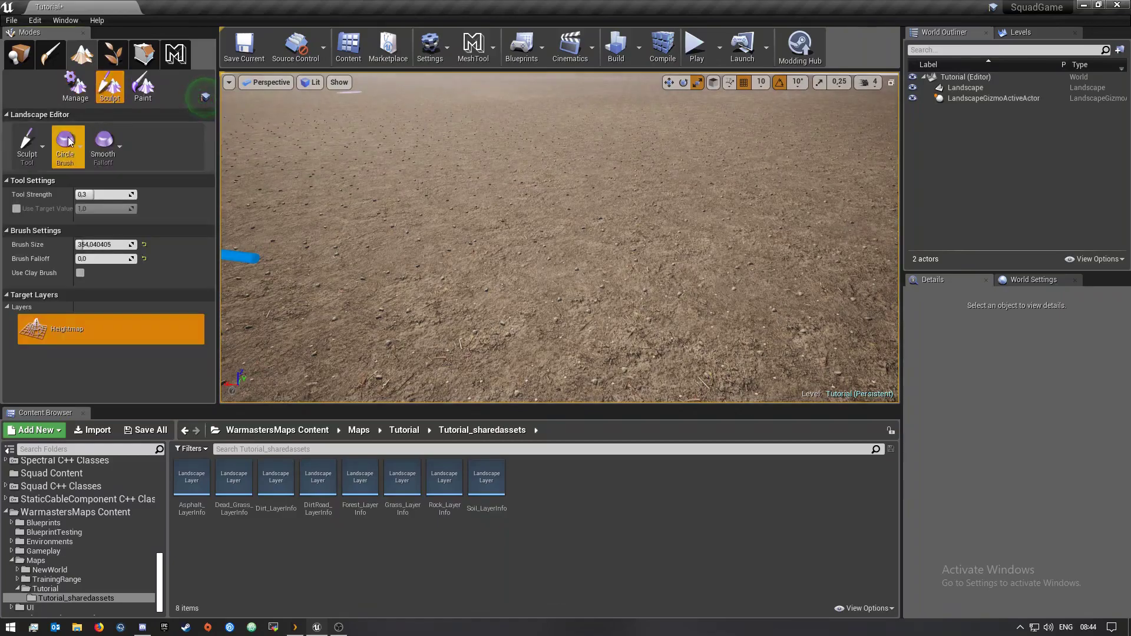
click(28, 144)
click(72, 177)
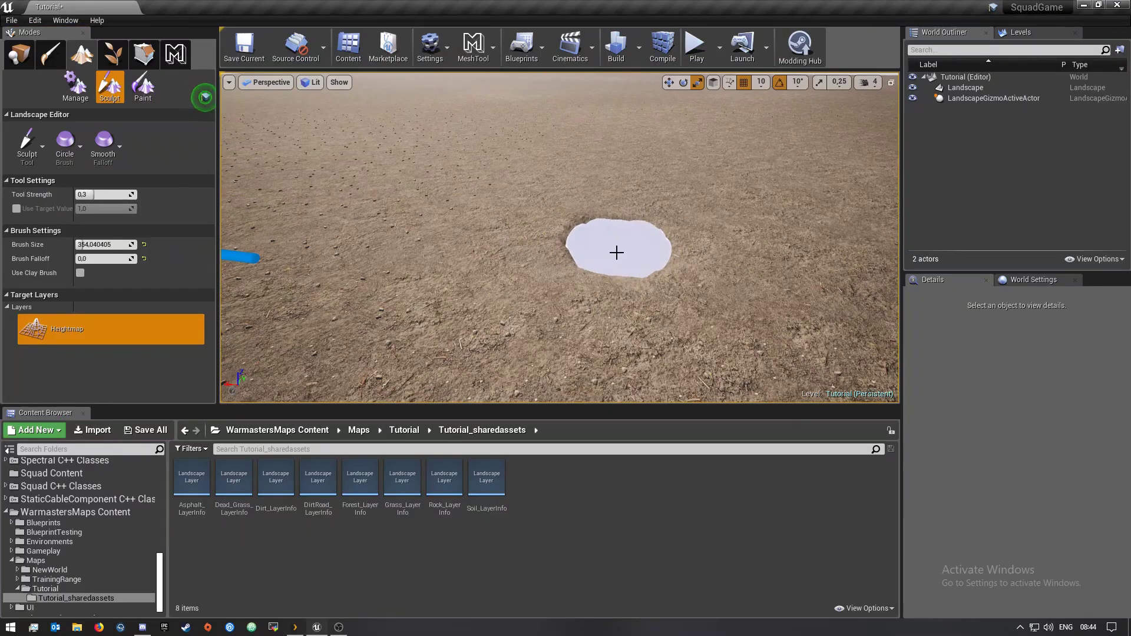
mouse_move(648, 345)
right_down()
mouse_move(637, 337)
mouse_move(661, 361)
mouse_move(639, 354)
mouse_move(637, 327)
right_up()
key(w)
- Extend the hollow into a long winding channel across the landscape with the Flatten tool at strength 0.3
click(27, 144)
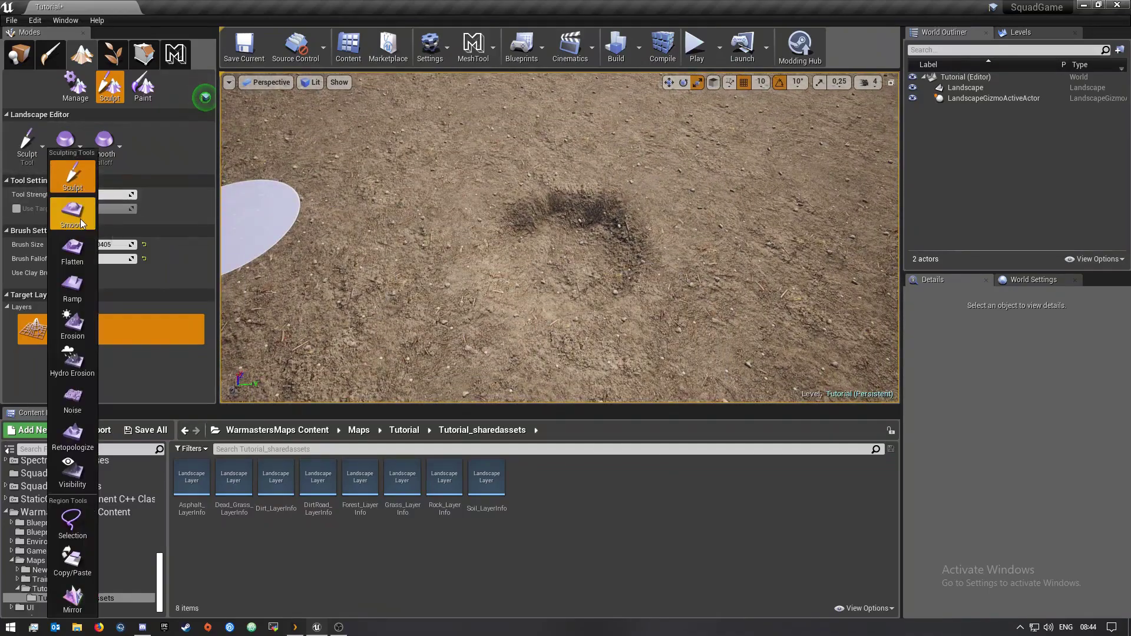
click(77, 195)
click(28, 145)
click(67, 212)
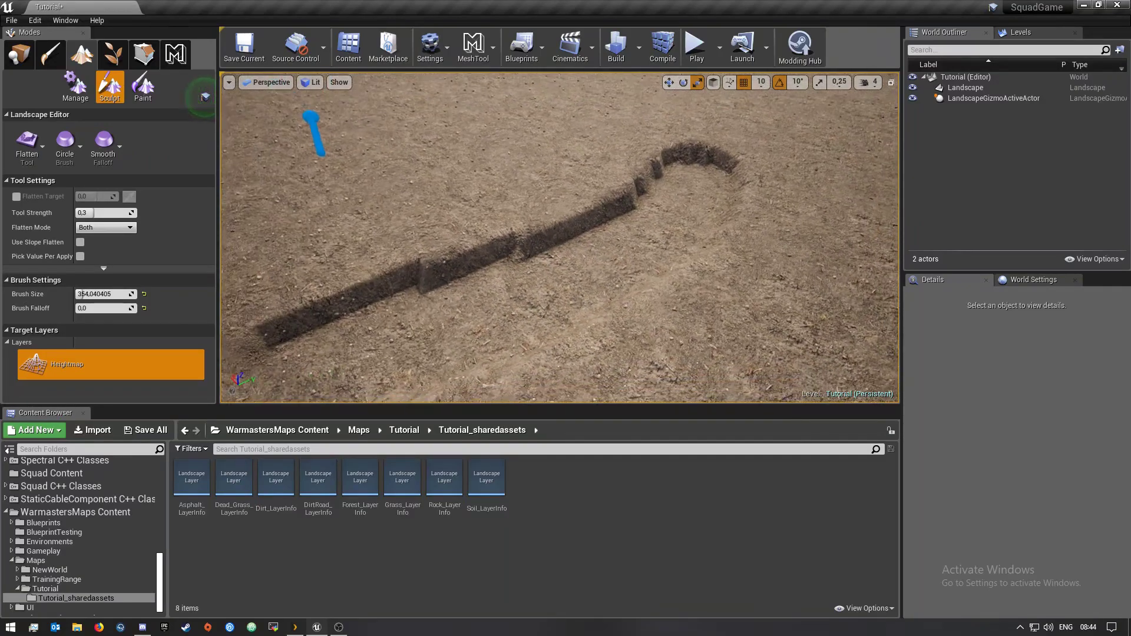
mouse_move(673, 276)
right_down()
mouse_move(665, 295)
mouse_move(673, 276)
right_up()
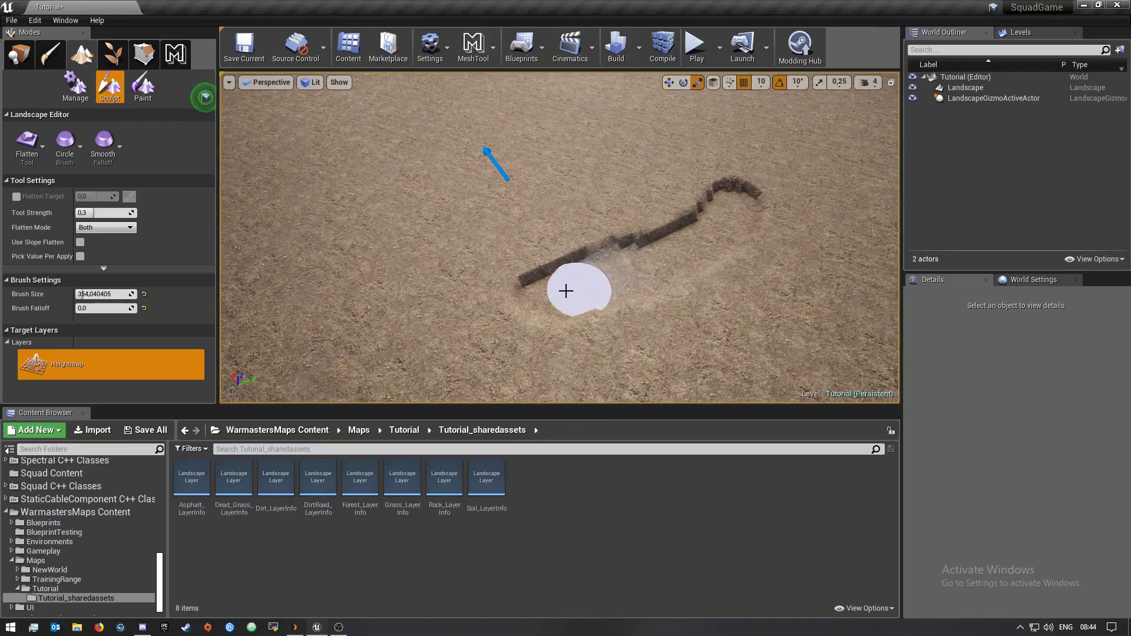
mouse_move(235, 235)
right_down()
mouse_move(227, 218)
mouse_move(239, 245)
right_up()
right_drag(454, 271, 454, 271)
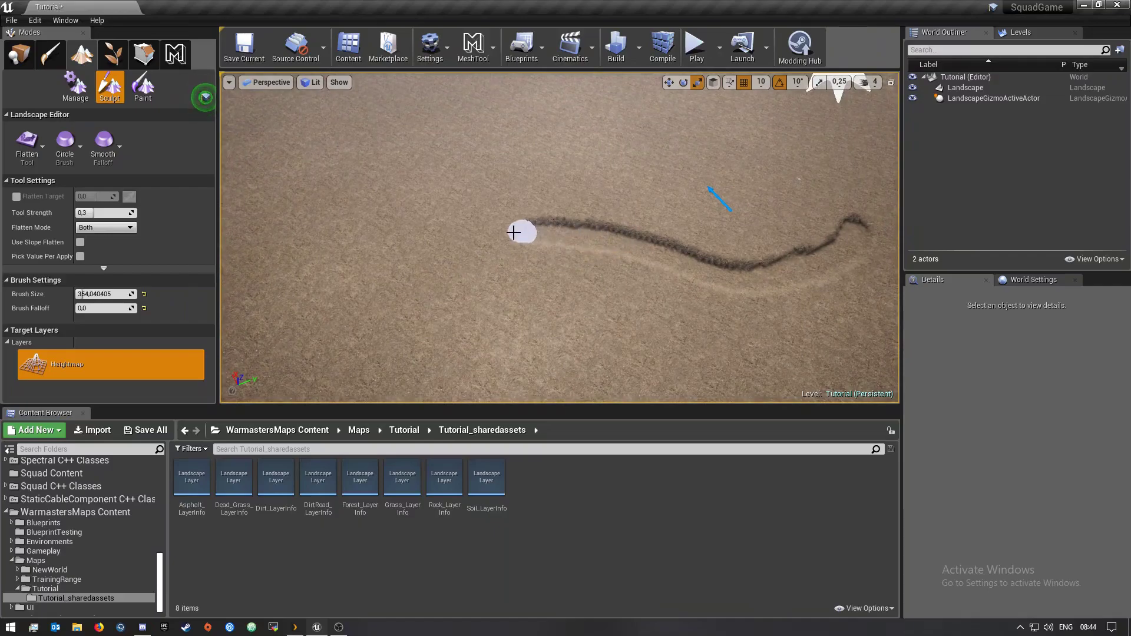
right_drag(361, 96, 362, 96)
right_drag(543, 240, 543, 240)
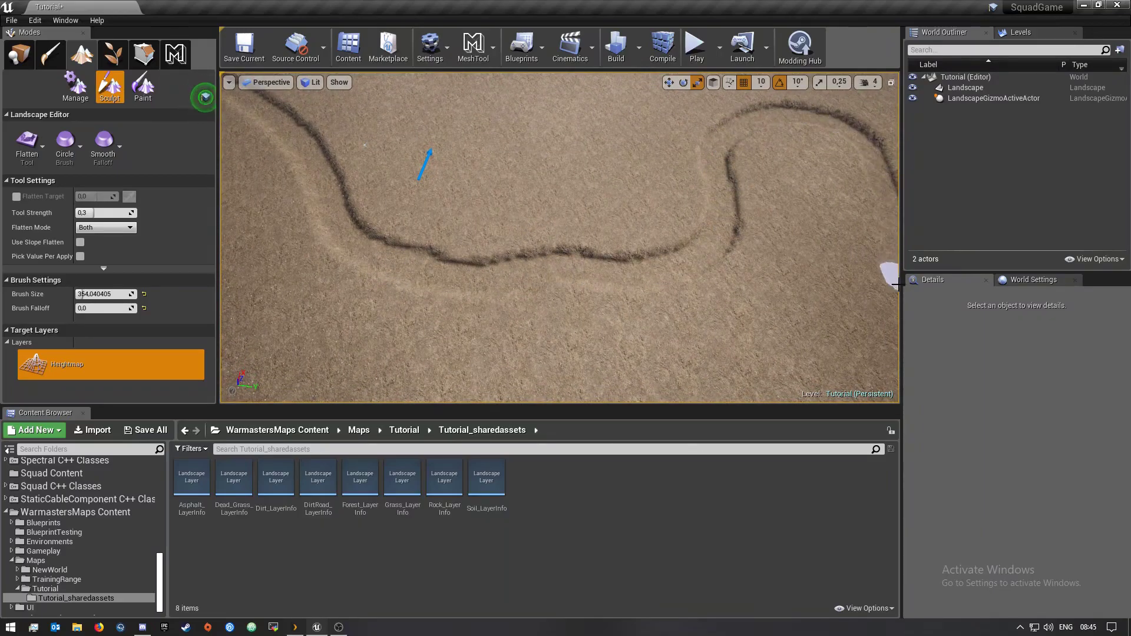
right_drag(560, 238, 551, 226)
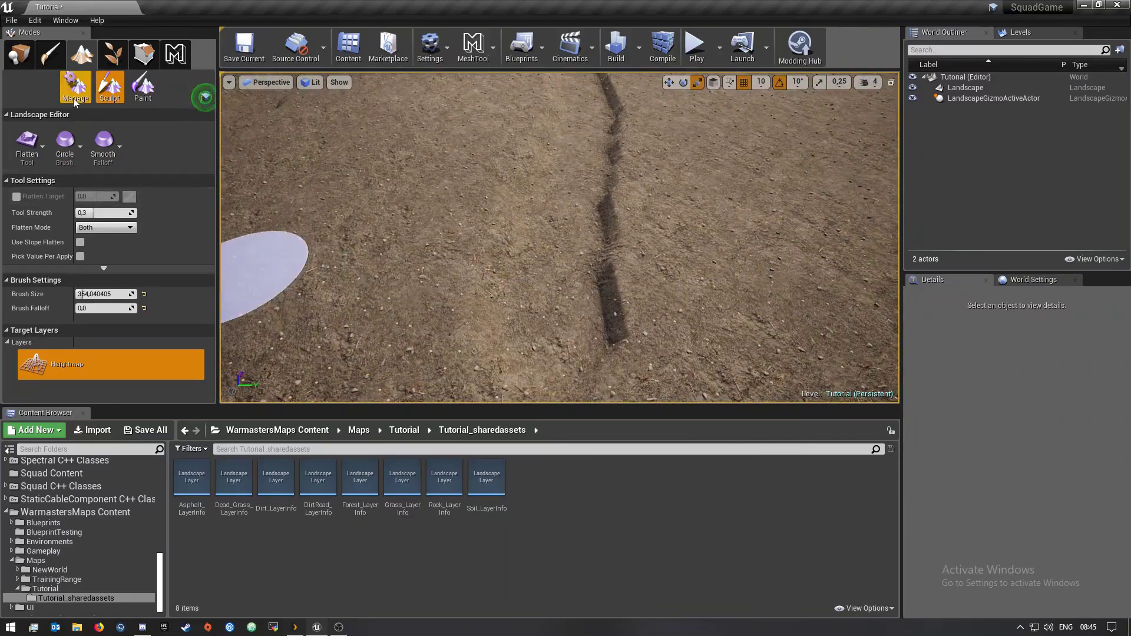
- Soften the steep banks along the winding channel with the Smooth tool at strength 0.3
click(31, 155)
click(74, 212)
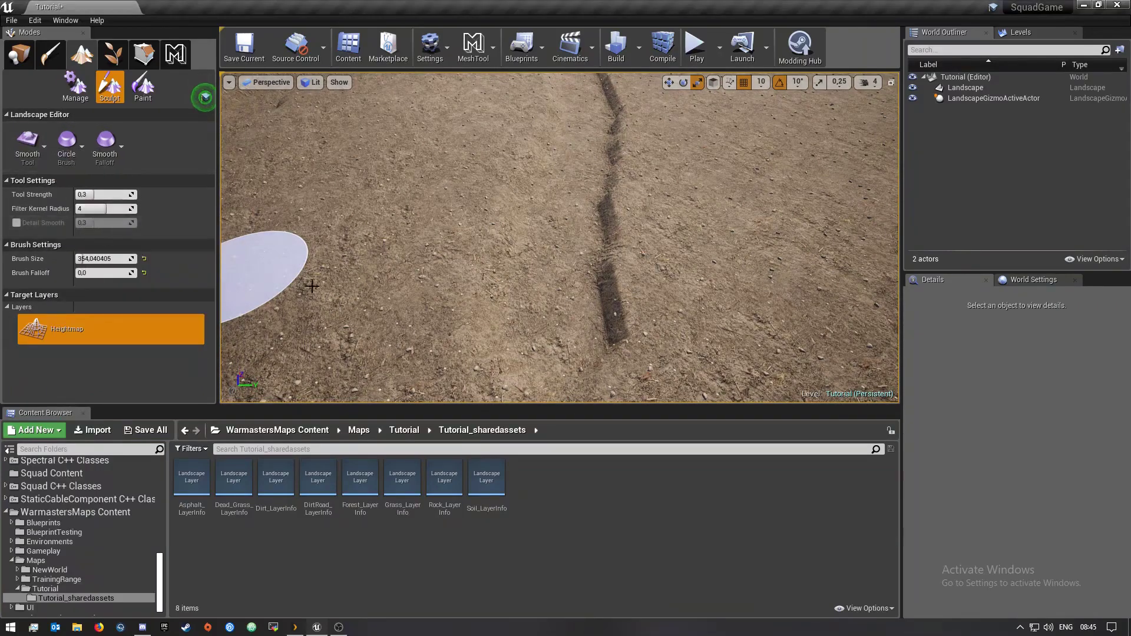
right_drag(532, 103, 533, 104)
right_drag(522, 158, 522, 158)
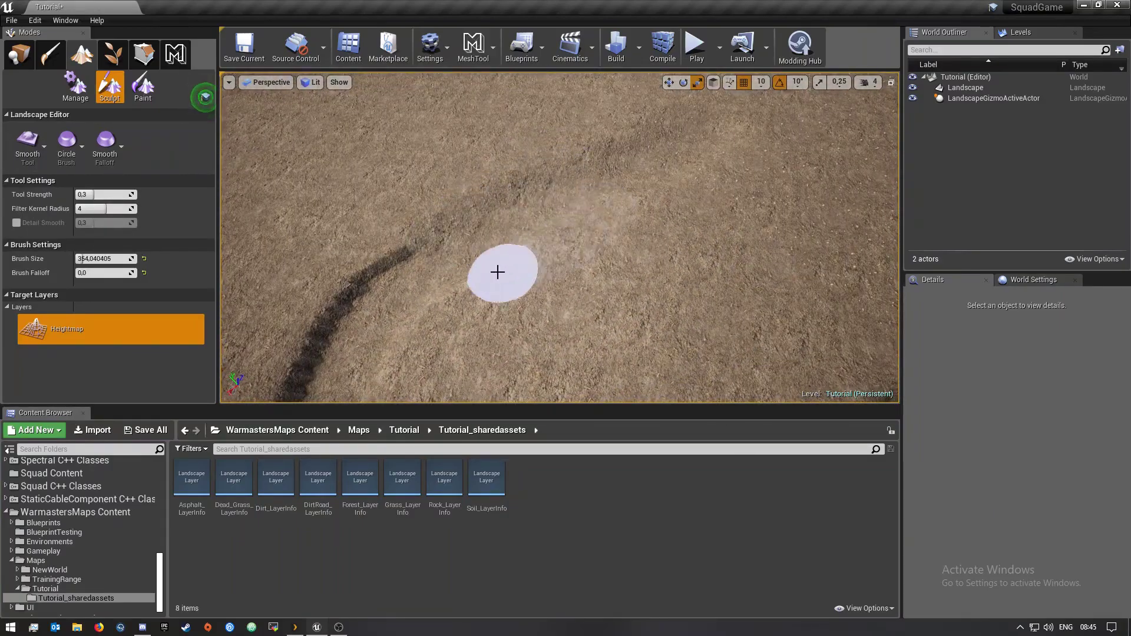
right_drag(399, 370, 399, 370)
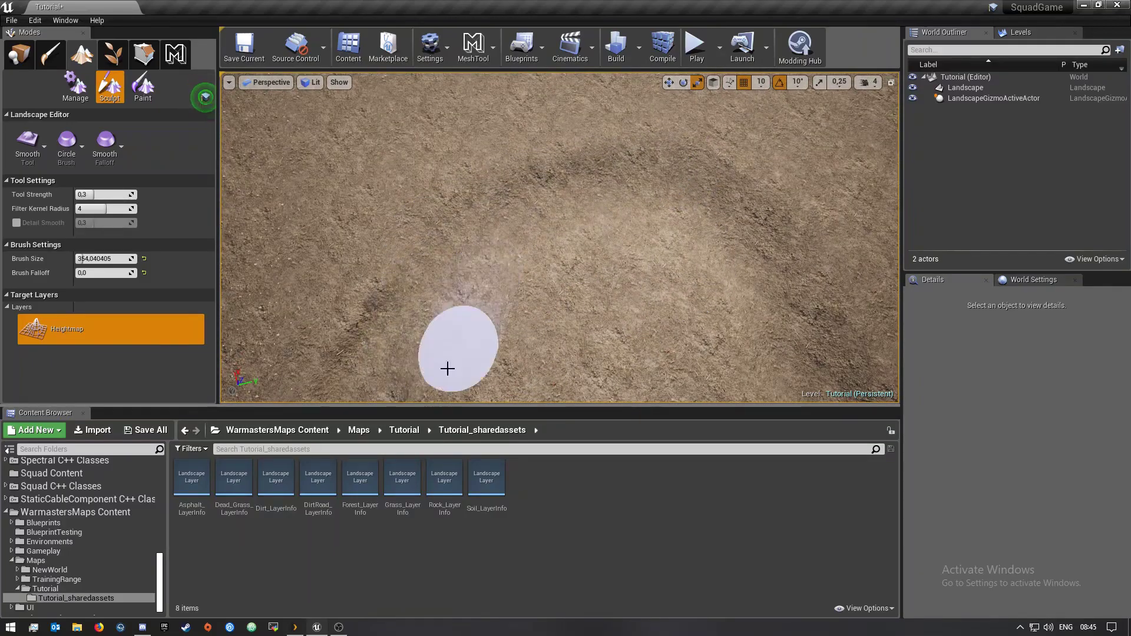
right_drag(328, 391, 589, 303)
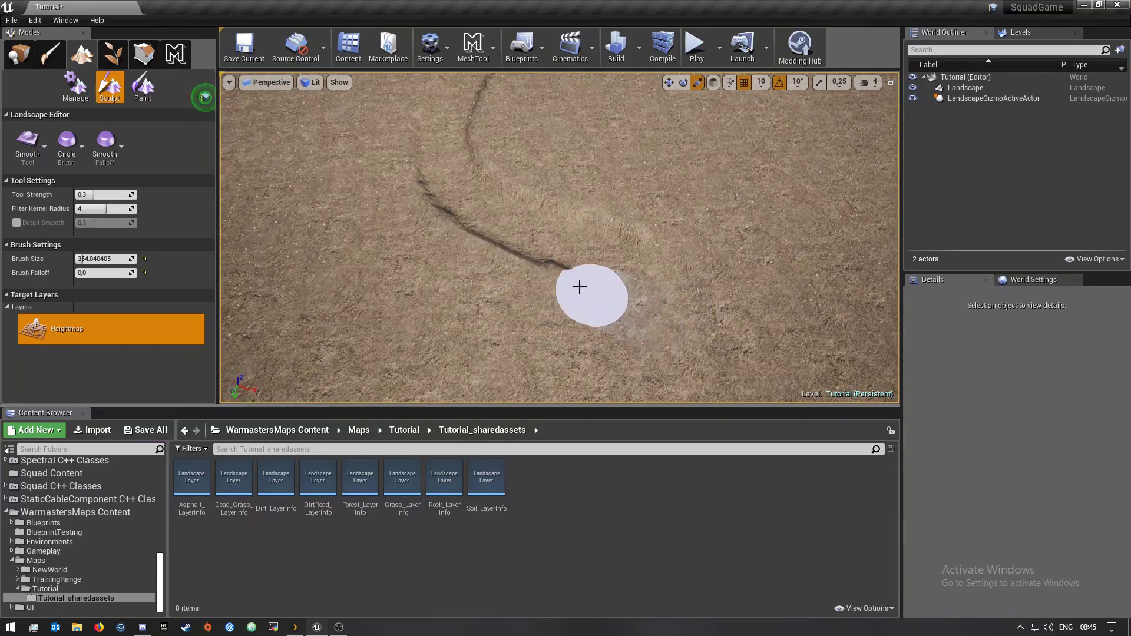
right_drag(664, 242, 639, 257)
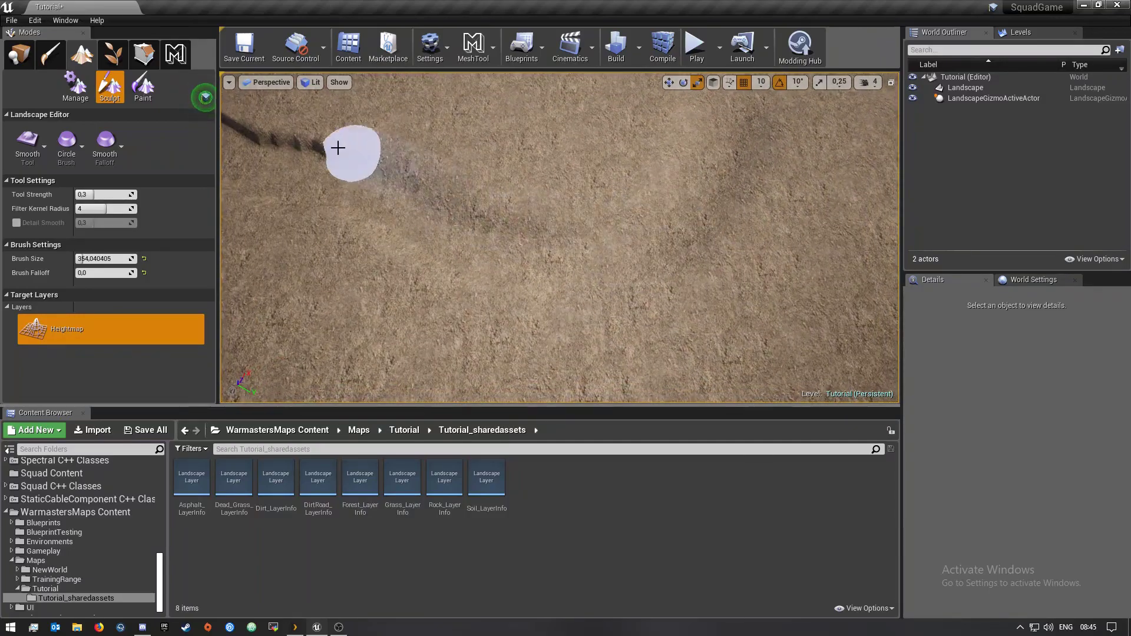
right_drag(291, 195, 637, 223)
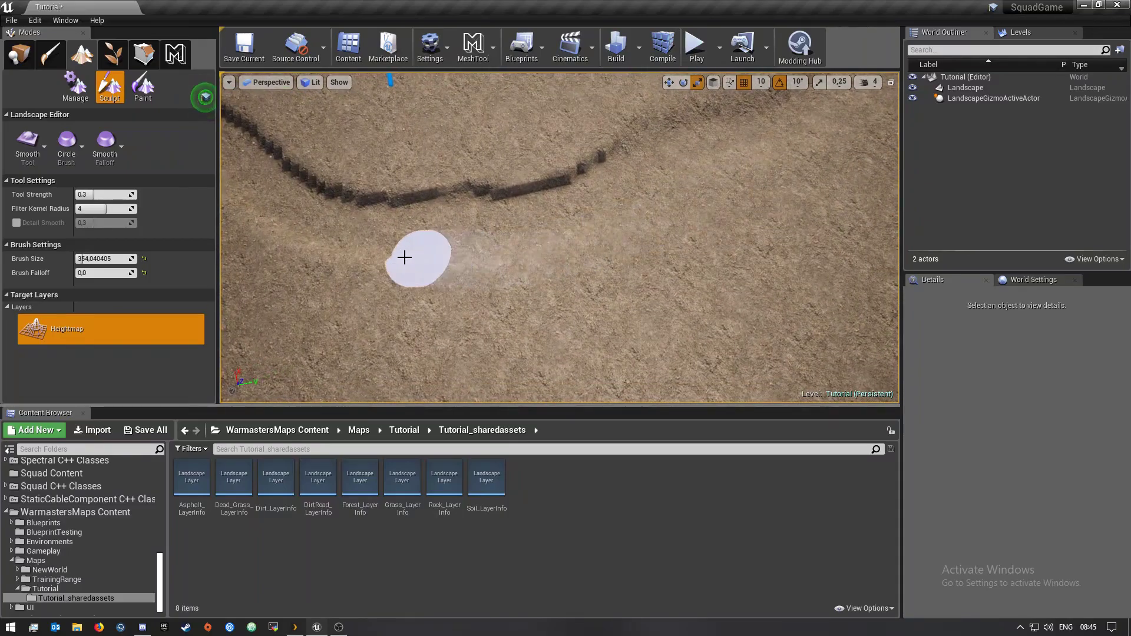
mouse_move(608, 148)
mouse_down()
mouse_move(515, 182)
mouse_move(306, 197)
mouse_up()
mouse_move(306, 197)
right_down()
mouse_move(330, 176)
mouse_move(301, 196)
right_up()
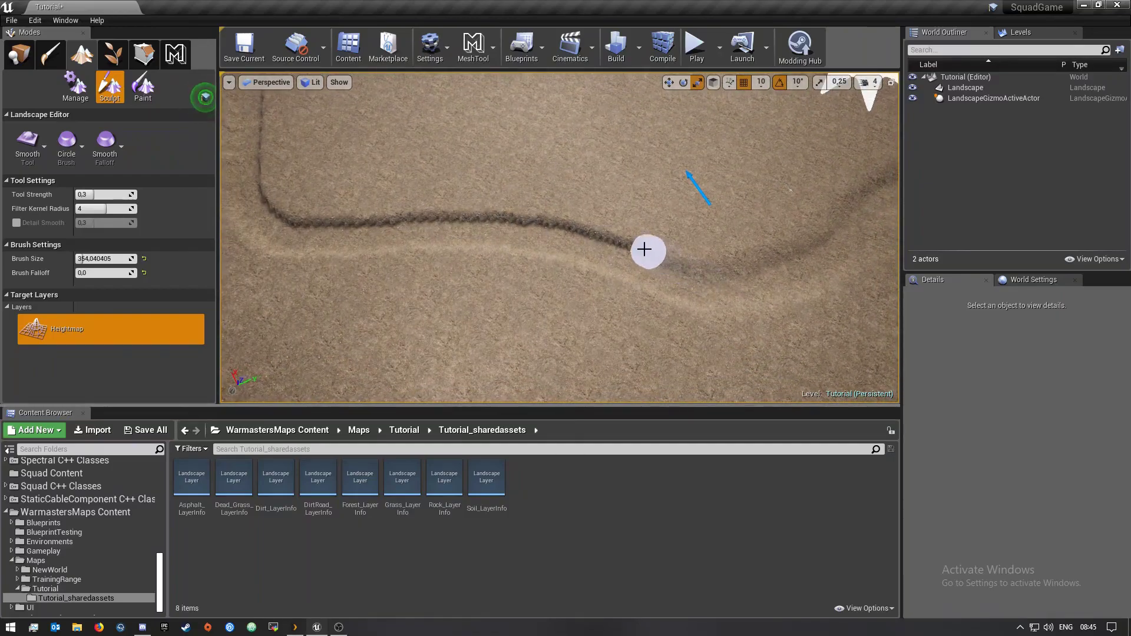
mouse_move(512, 221)
mouse_down()
mouse_move(353, 218)
mouse_move(255, 168)
mouse_up()
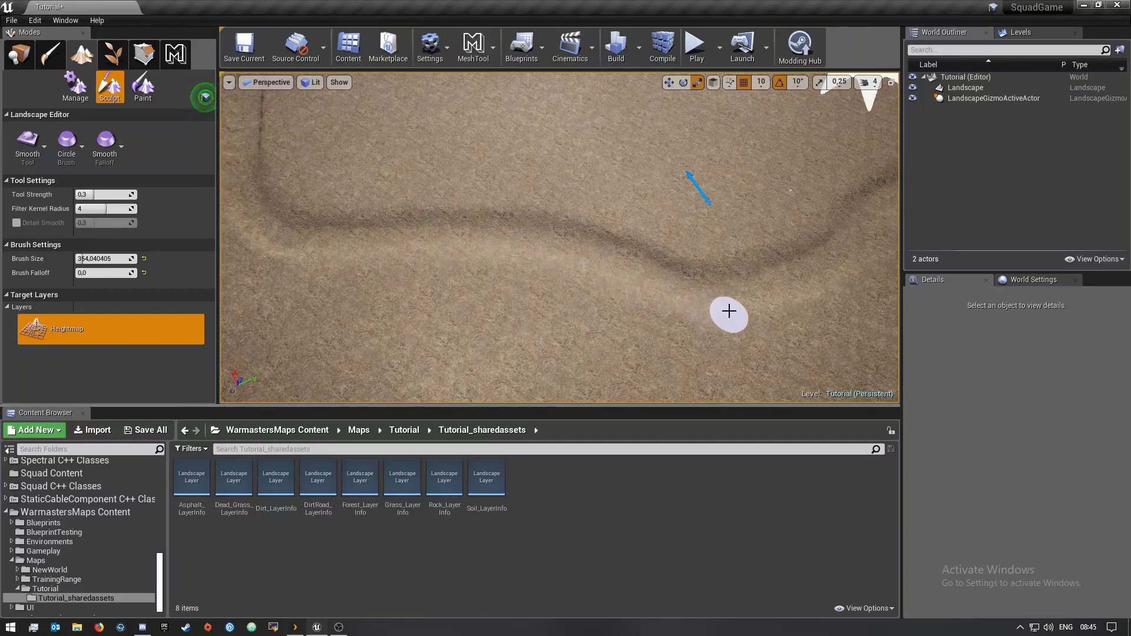
mouse_move(729, 311)
right_down()
mouse_move(825, 253)
mouse_move(749, 295)
mouse_move(743, 259)
mouse_move(819, 289)
right_up()
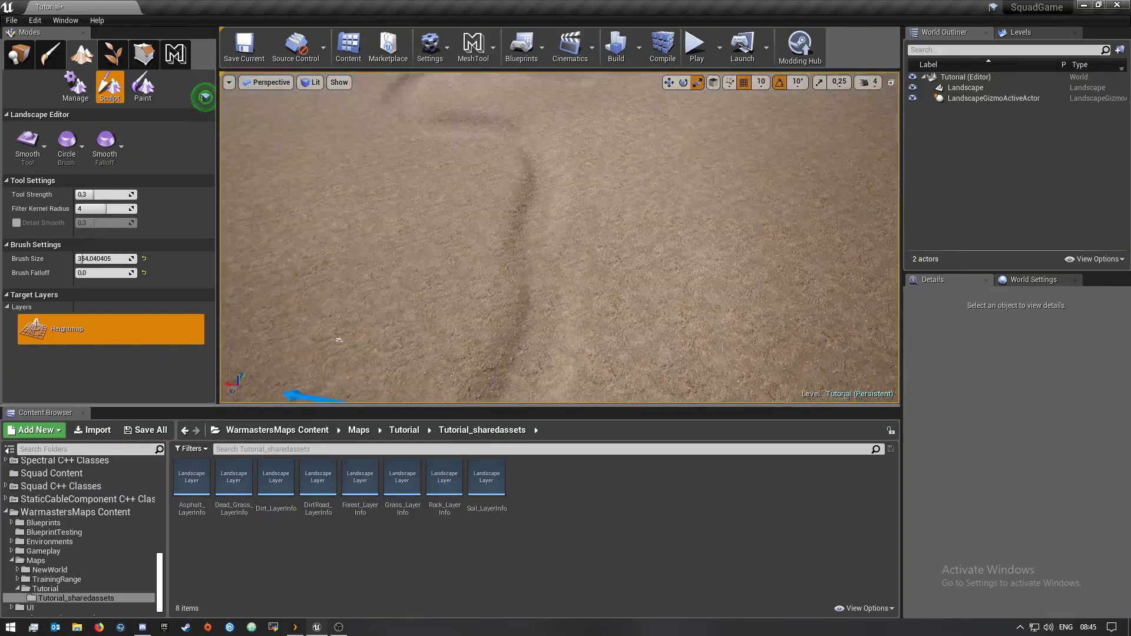
right_drag(696, 353, 669, 297)
- Place a first landscape spline control point at the end of the channel with the Edit Splines tool
click(76, 86)
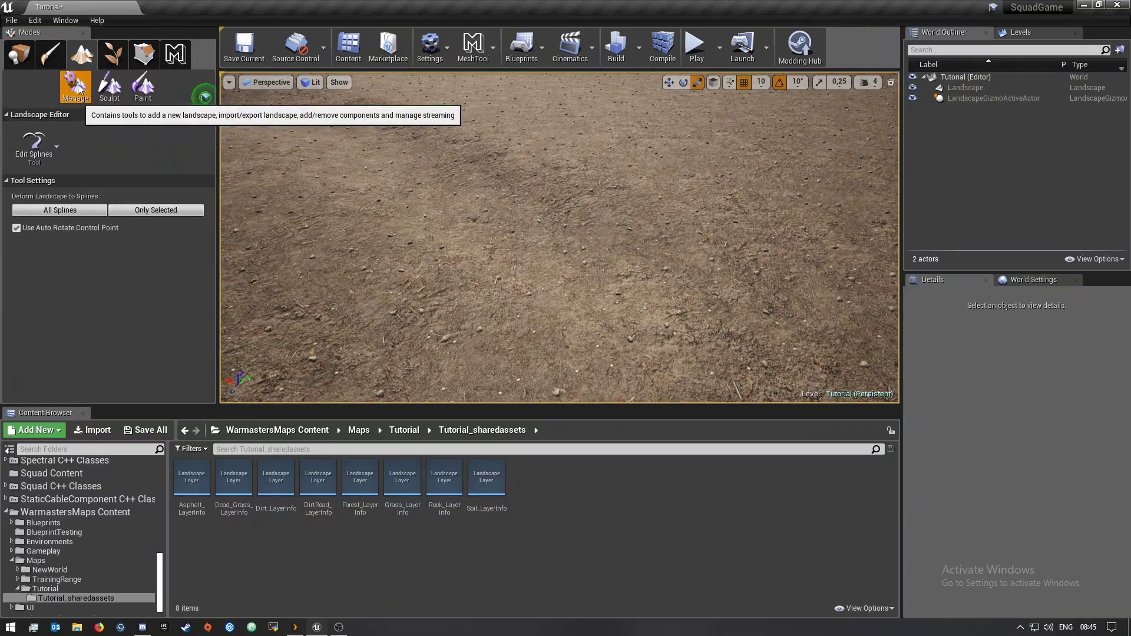
click(48, 165)
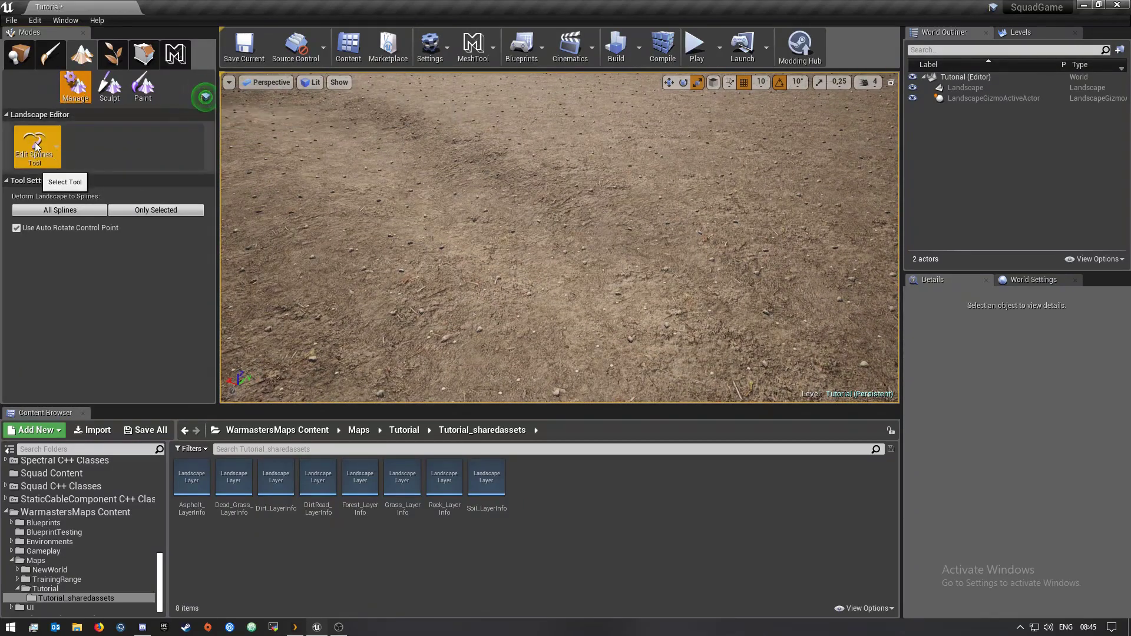
click(35, 147)
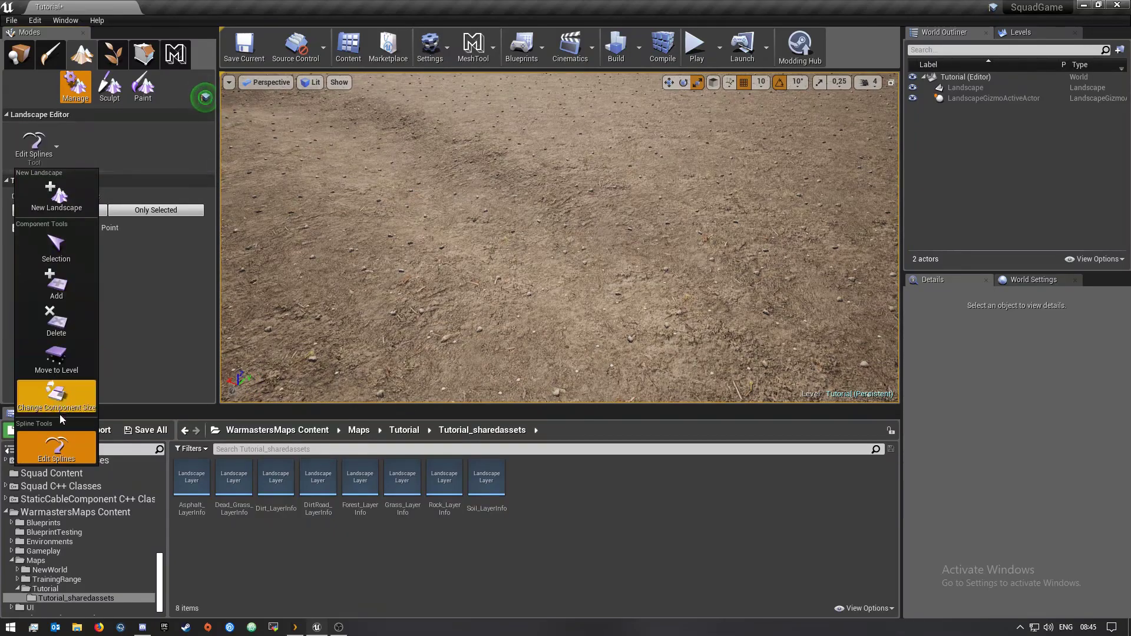
click(57, 450)
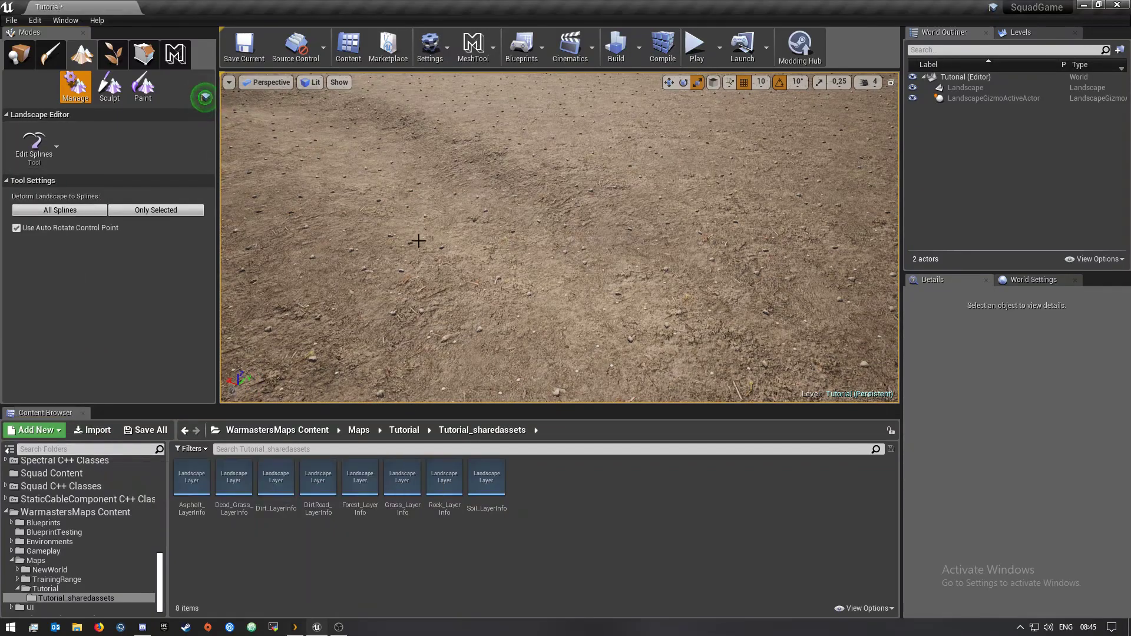
right_drag(559, 236, 760, 232)
right_drag(634, 301, 634, 301)
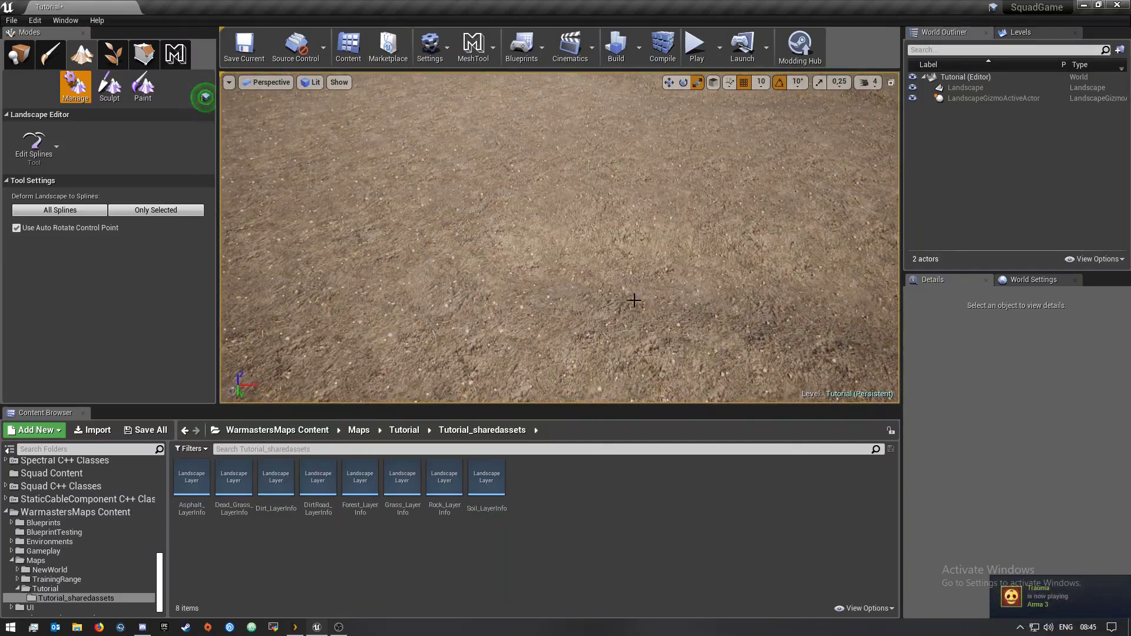
ctrl+click(461, 245)
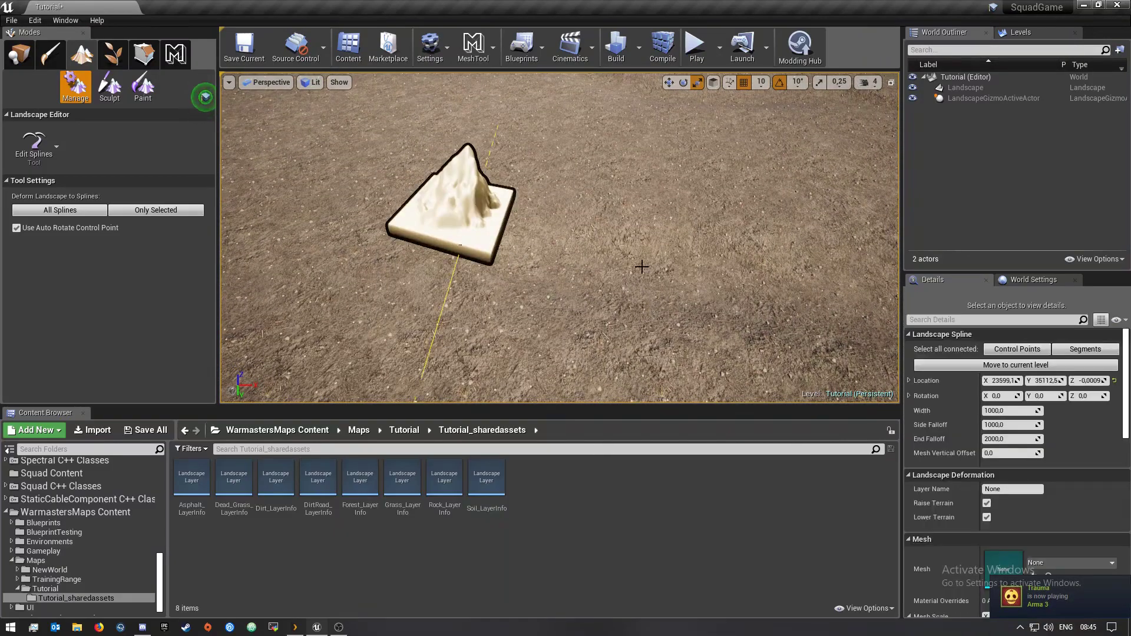
- Set the spline control point's width to 100
right_drag(641, 267, 641, 267)
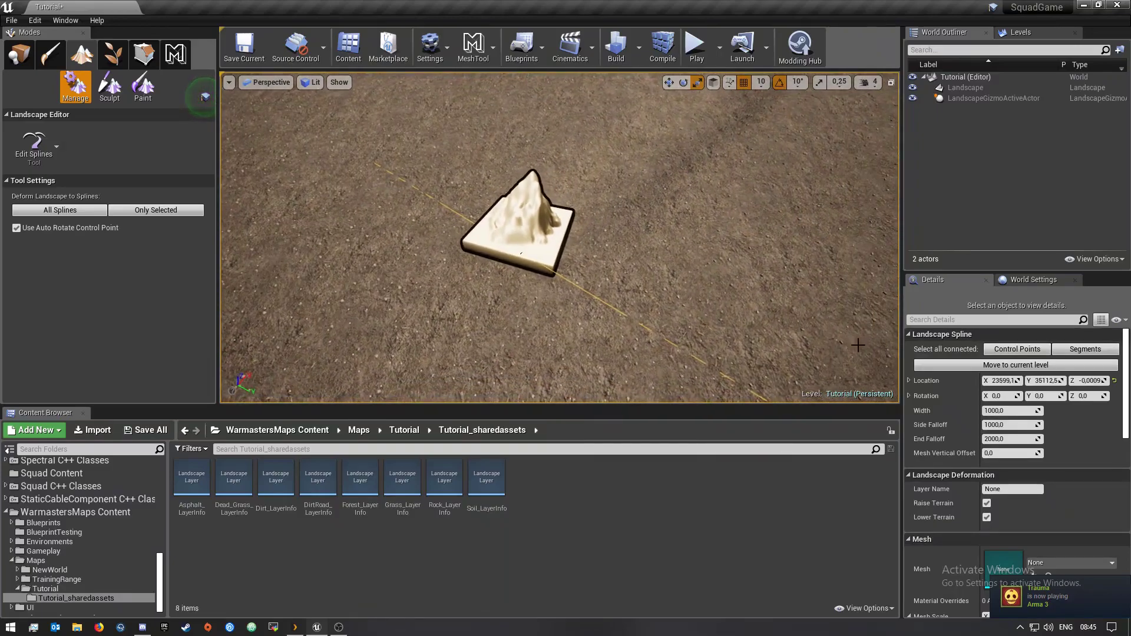
click(1013, 411)
text(10)
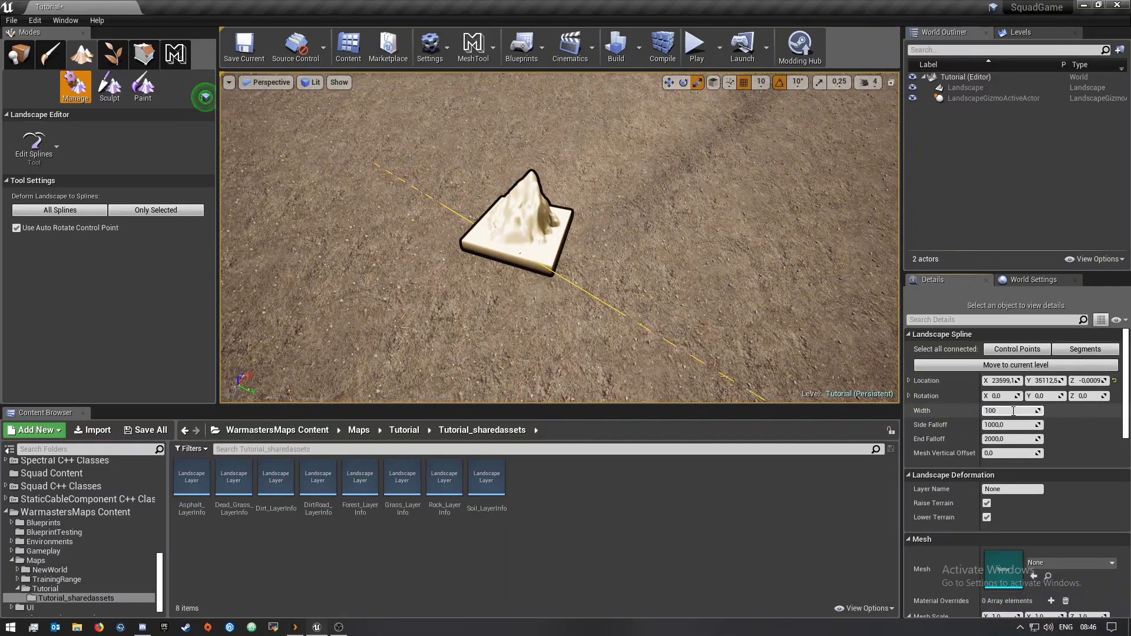
text(0)
key(Return)
key(ctrl+z)
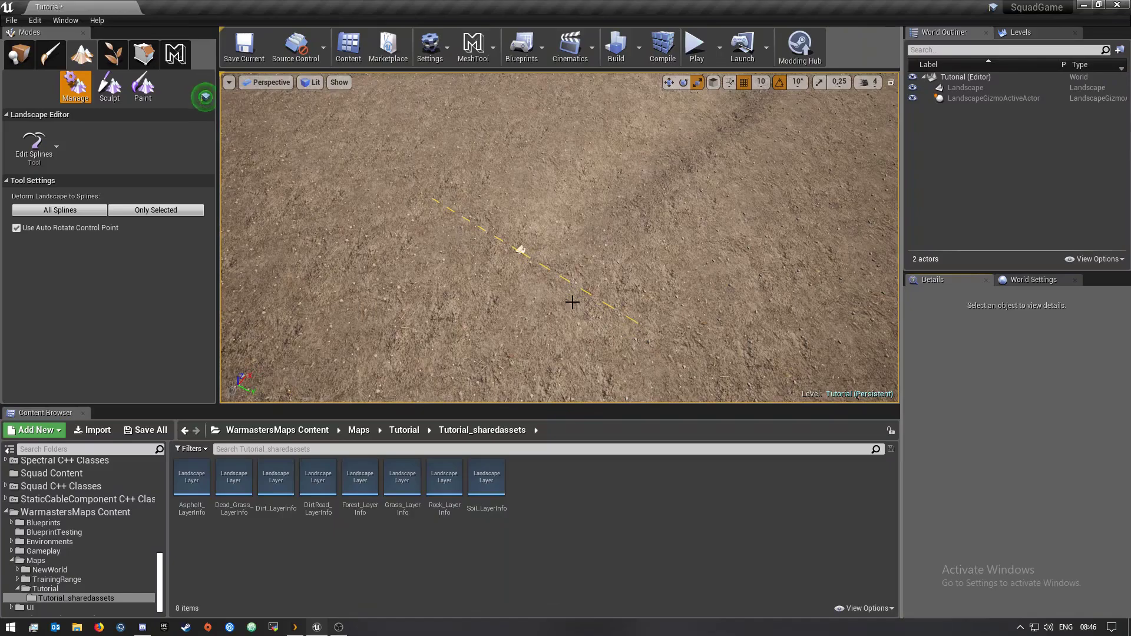
- Set the control point's side falloff and end falloff to 100 by copying its width value
click(520, 247)
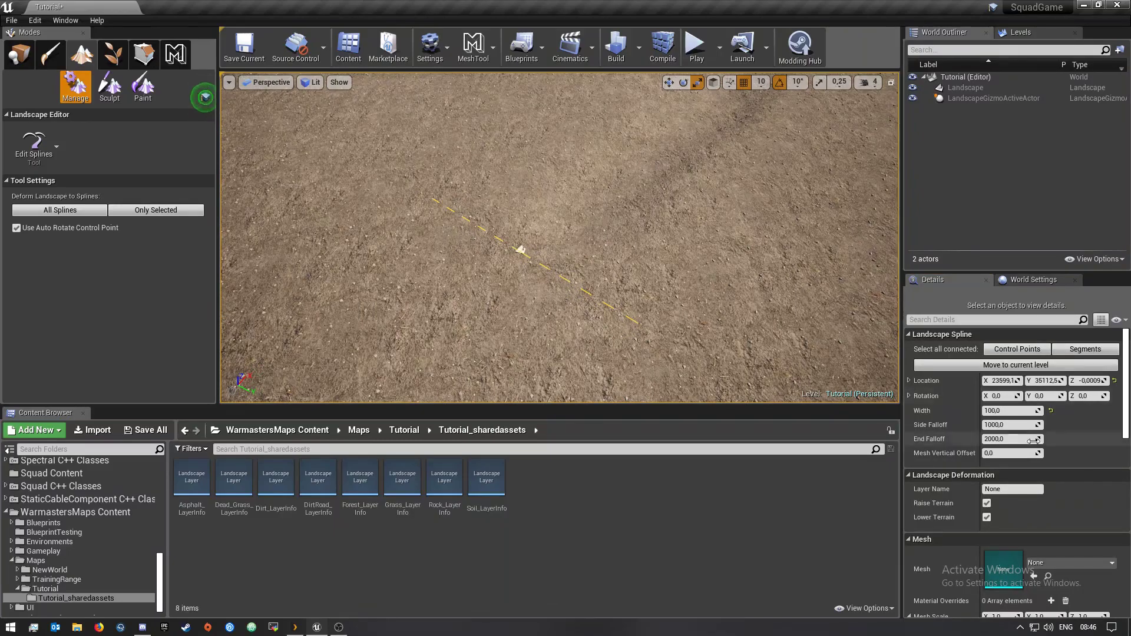
click(1011, 411)
key(ctrl+c)
click(1014, 427)
key(ctrl+v)
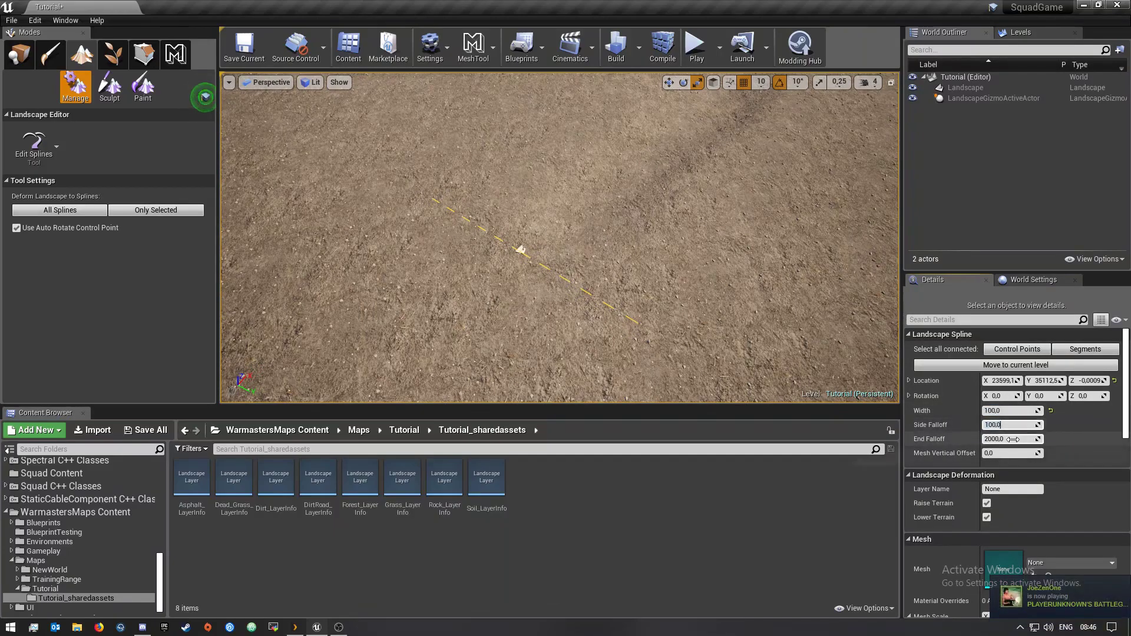
click(1015, 439)
key(ctrl+v)
click(632, 301)
- Add a second control point along the channel, connected to the first one to form a spline segment
key(w)
right_drag(631, 301, 525, 301)
scroll(534, 253, down, 5)
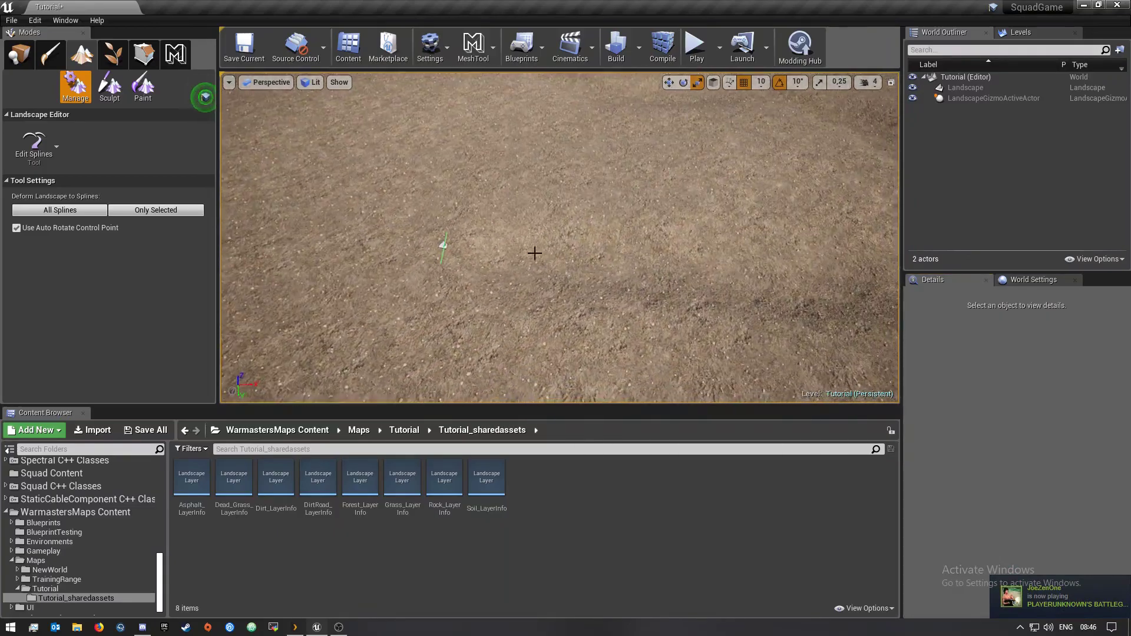
click(443, 244)
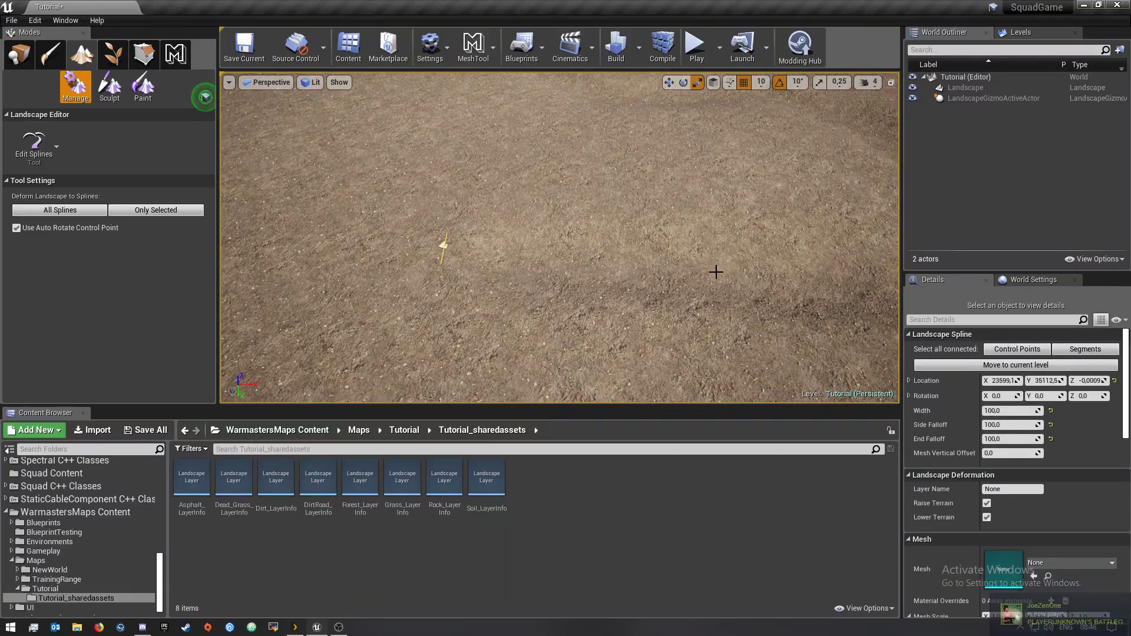
key(w)
right_drag(560, 238, 648, 206)
key(w)
key(s)
right_drag(469, 223, 511, 296)
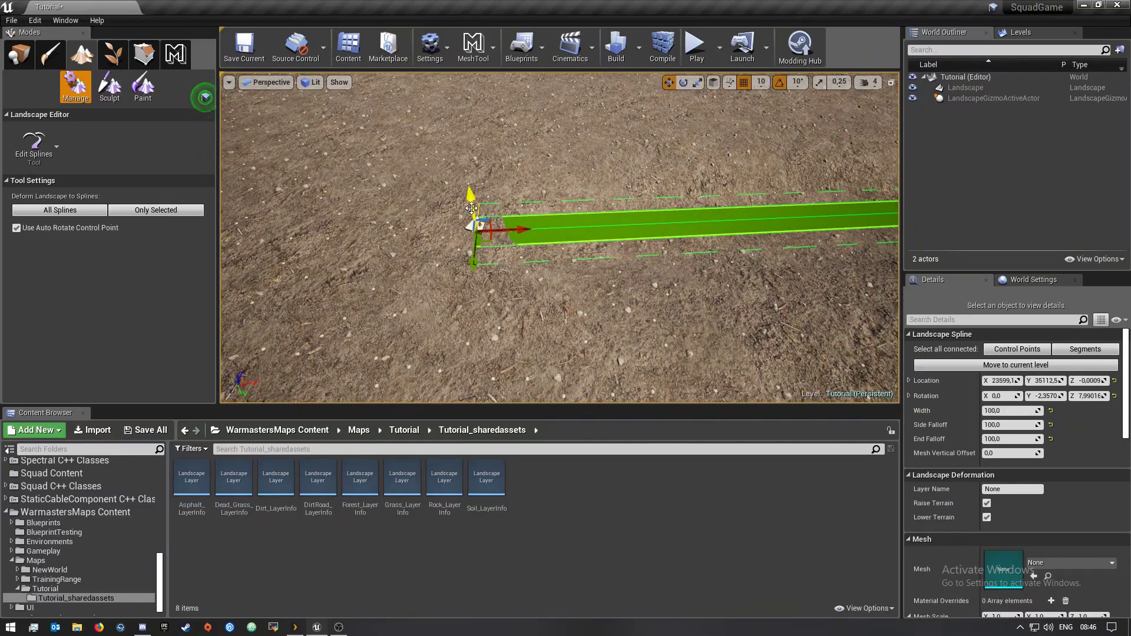
- Select all control points connected to the spline and set their width, side falloff and end falloff to 400
right_drag(472, 223, 472, 224)
drag(693, 239, 700, 268)
key(a)
right_drag(700, 268, 681, 239)
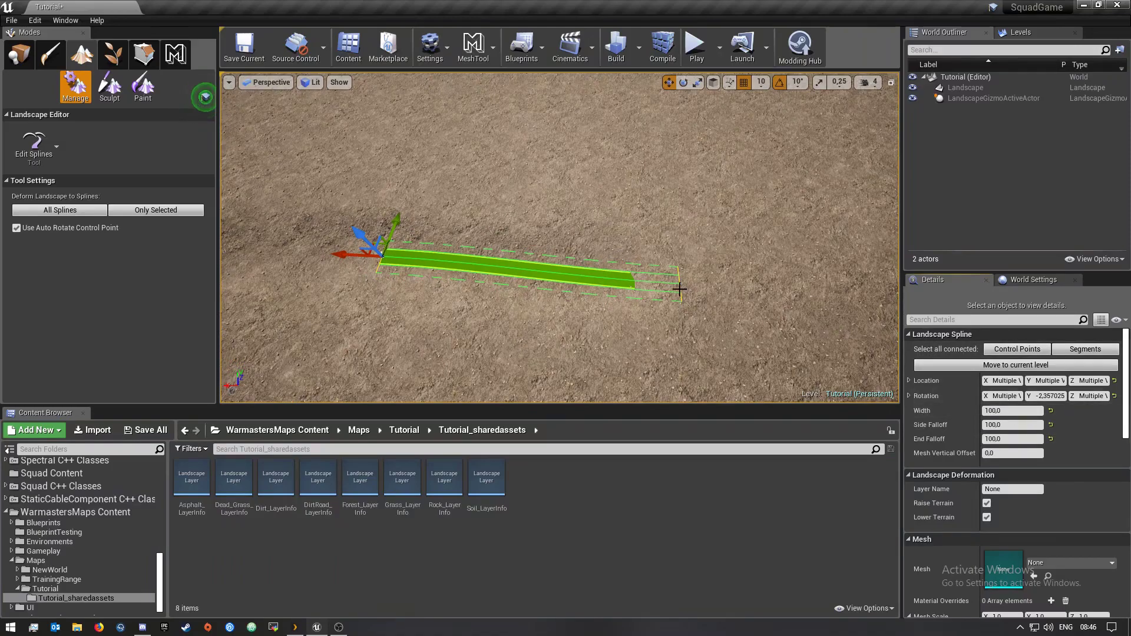
click(556, 279)
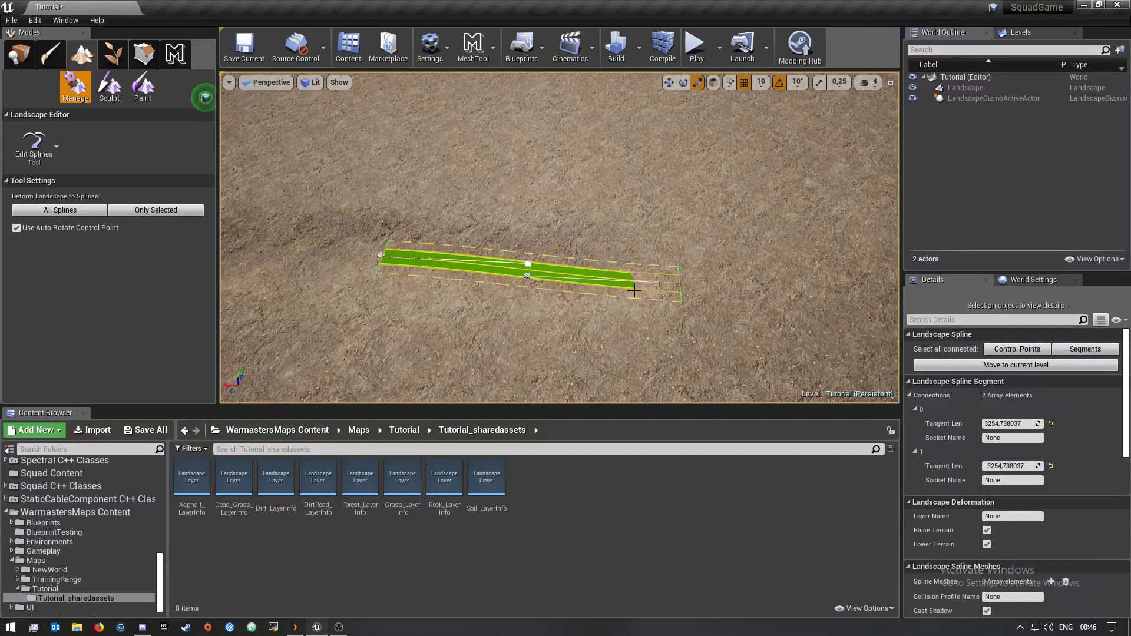
click(1011, 350)
click(1006, 411)
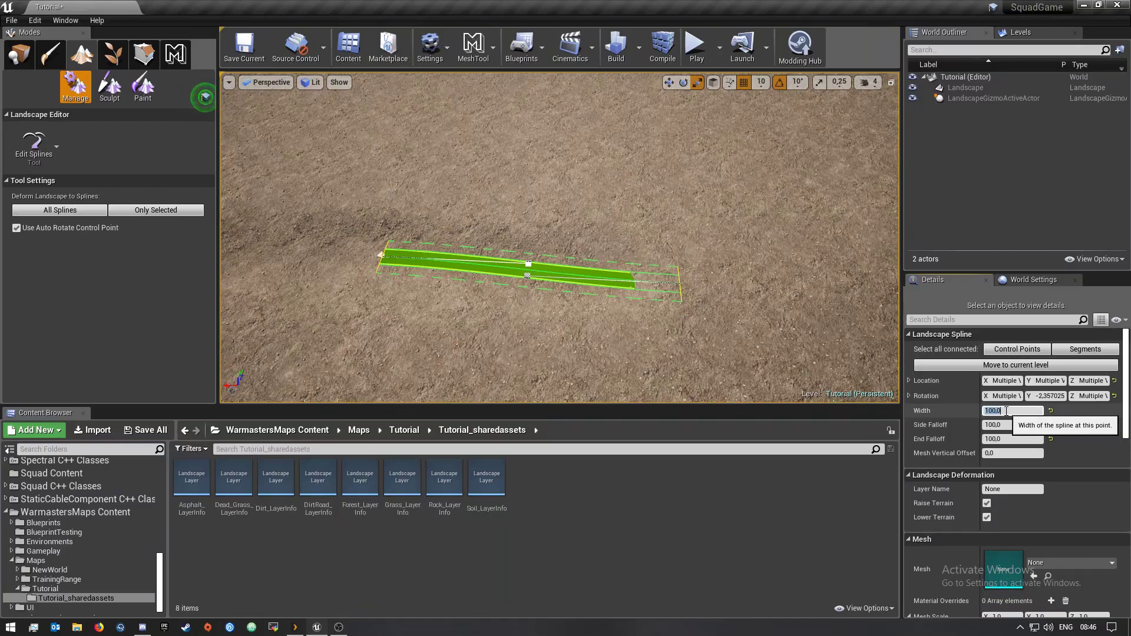
text(400)
key(Tab)
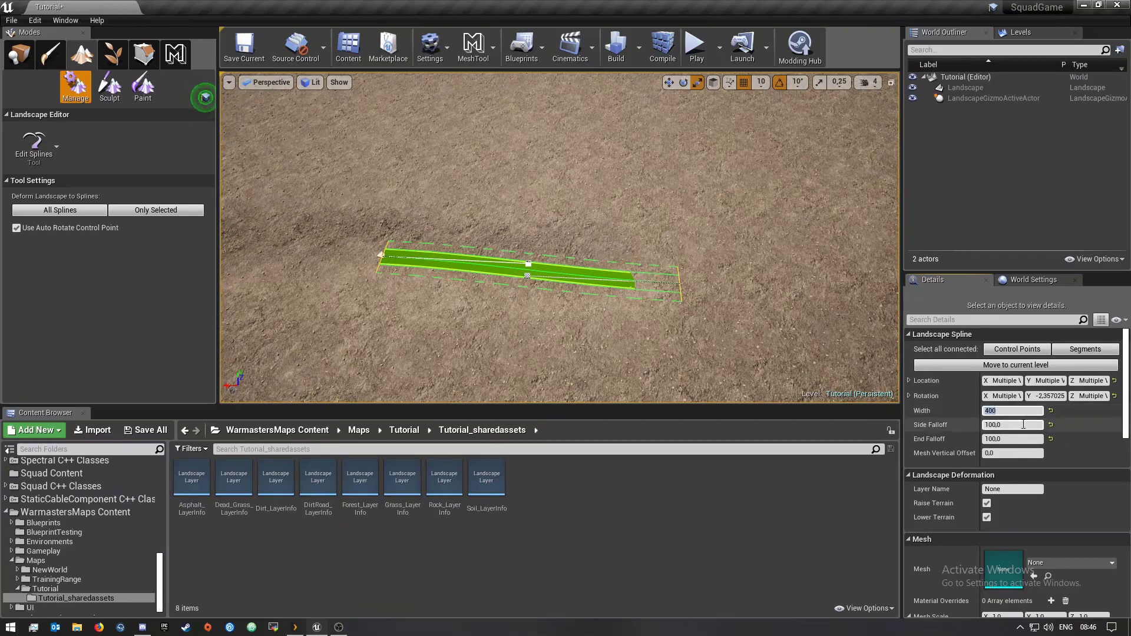
text(400)
key(Tab)
text(400)
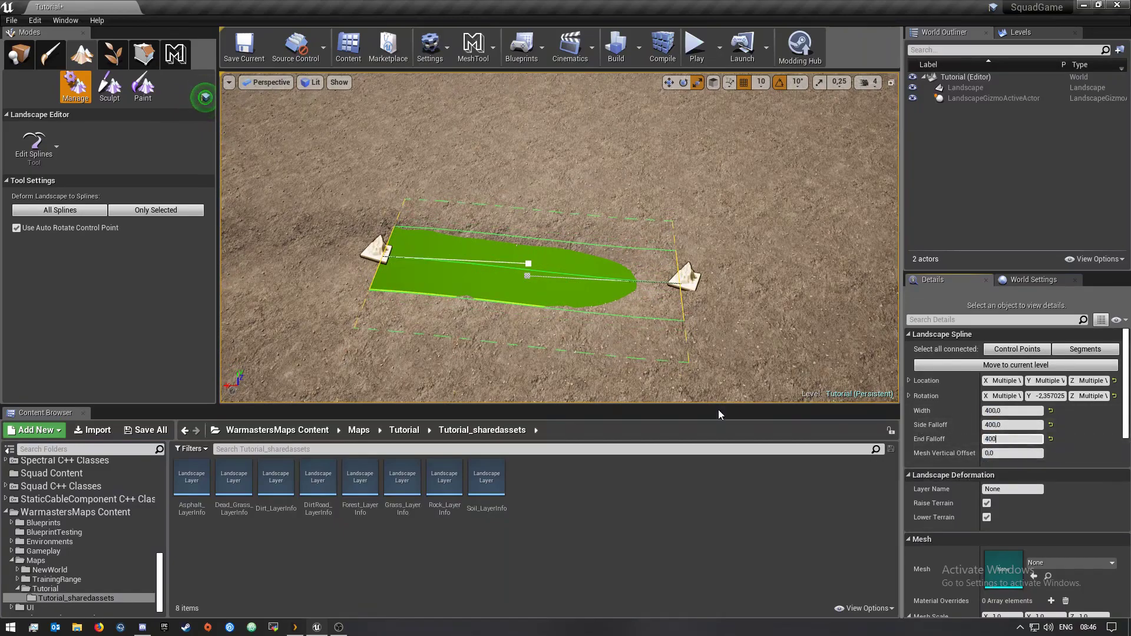
- Move the control point at the channel's end slightly inward along the spline and a little lower into the terrain
right_drag(648, 307, 347, 218)
right_drag(516, 208, 454, 380)
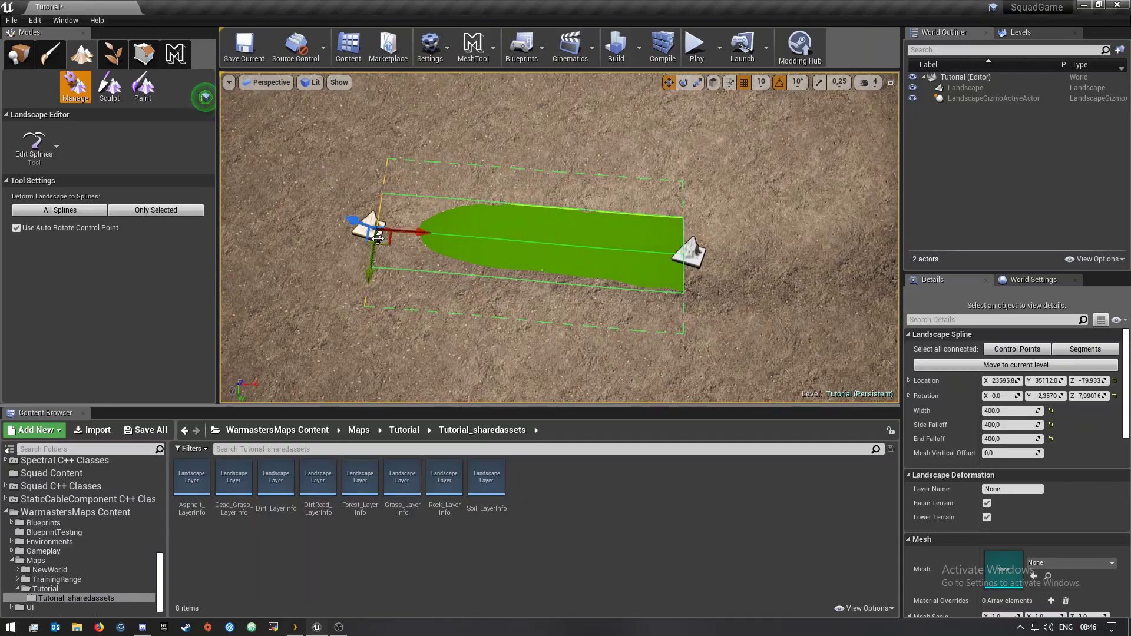
drag(378, 238, 395, 224)
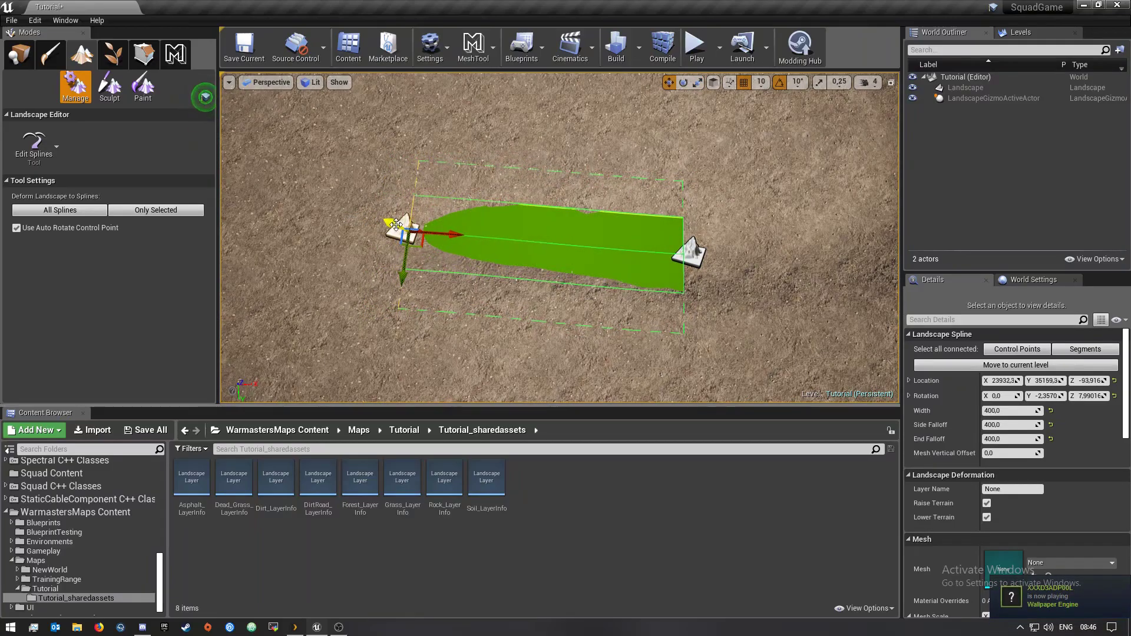
- Select the spline's connected segments, add one element to their Spline Meshes array and expand it
click(574, 256)
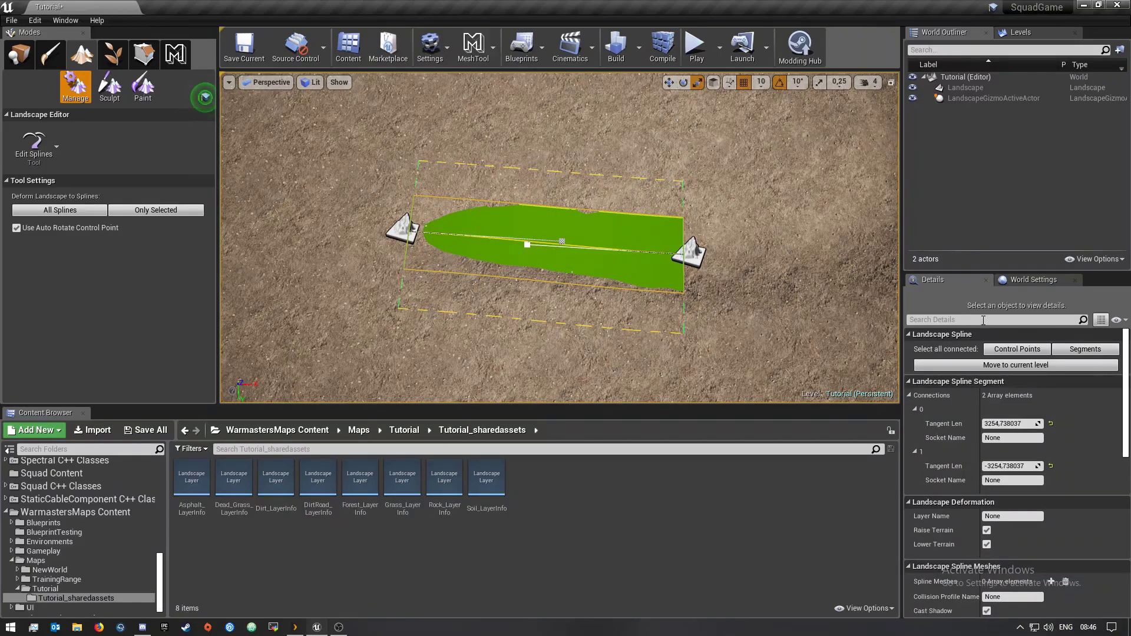
click(1074, 353)
scroll(917, 402, down, 5)
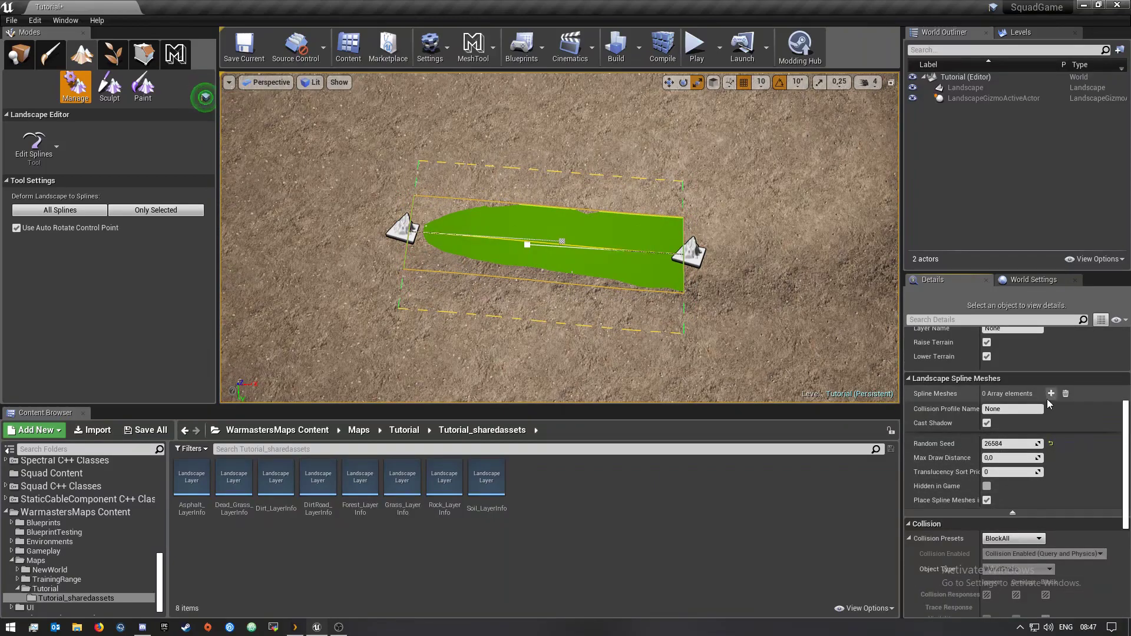
click(1052, 394)
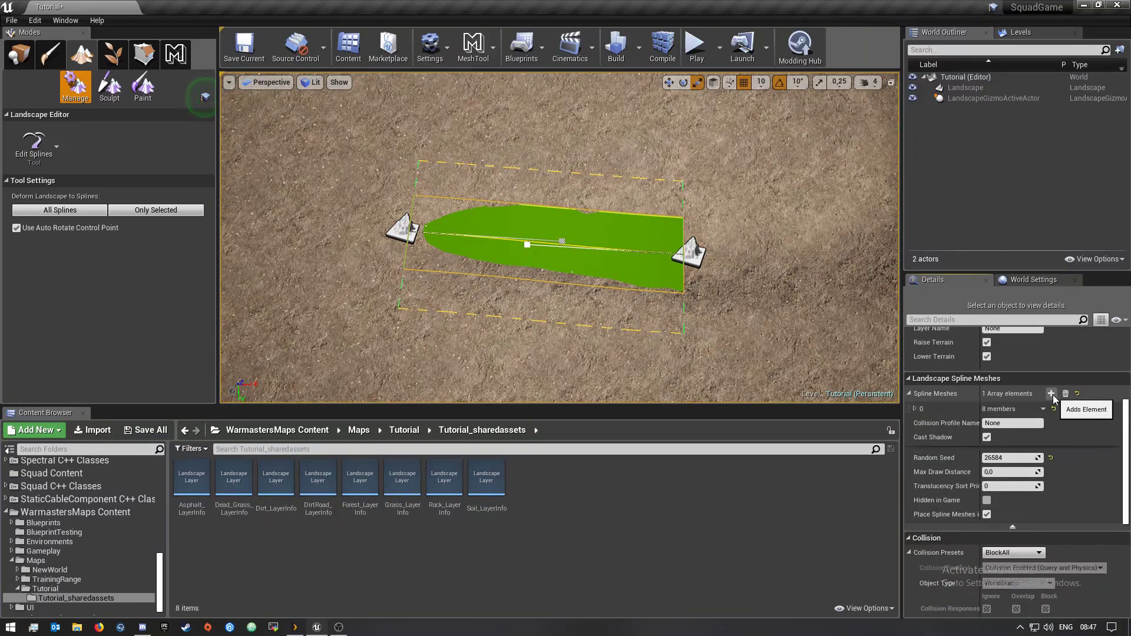
click(915, 409)
- Search the static meshes for "water" and "river", and try SM_env_river as the segment's spline mesh
click(1062, 433)
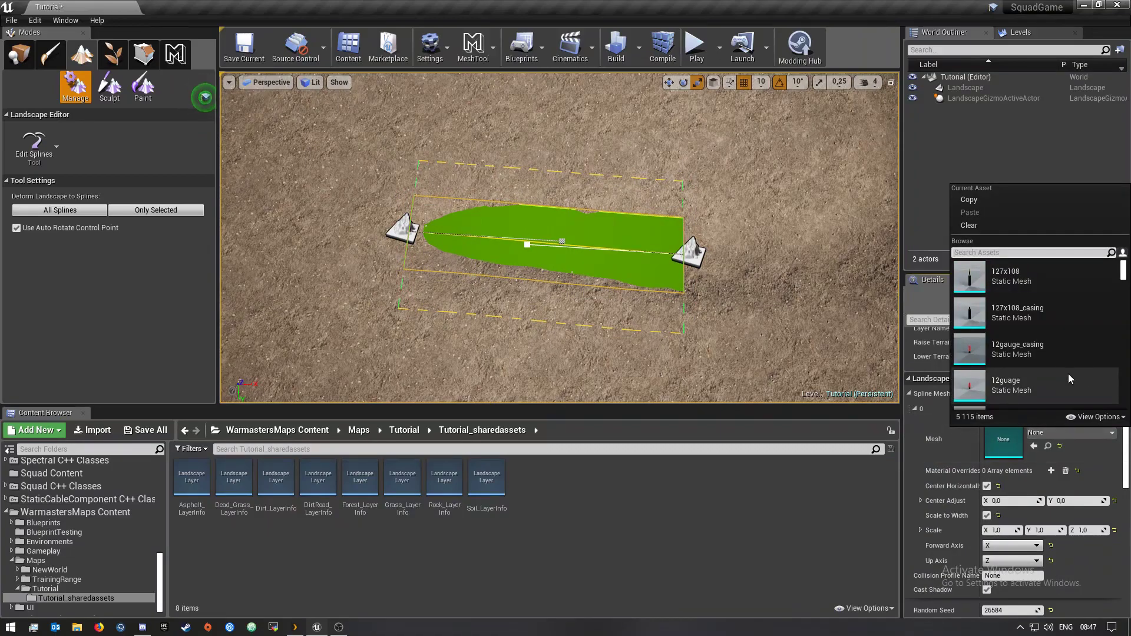
text(water)
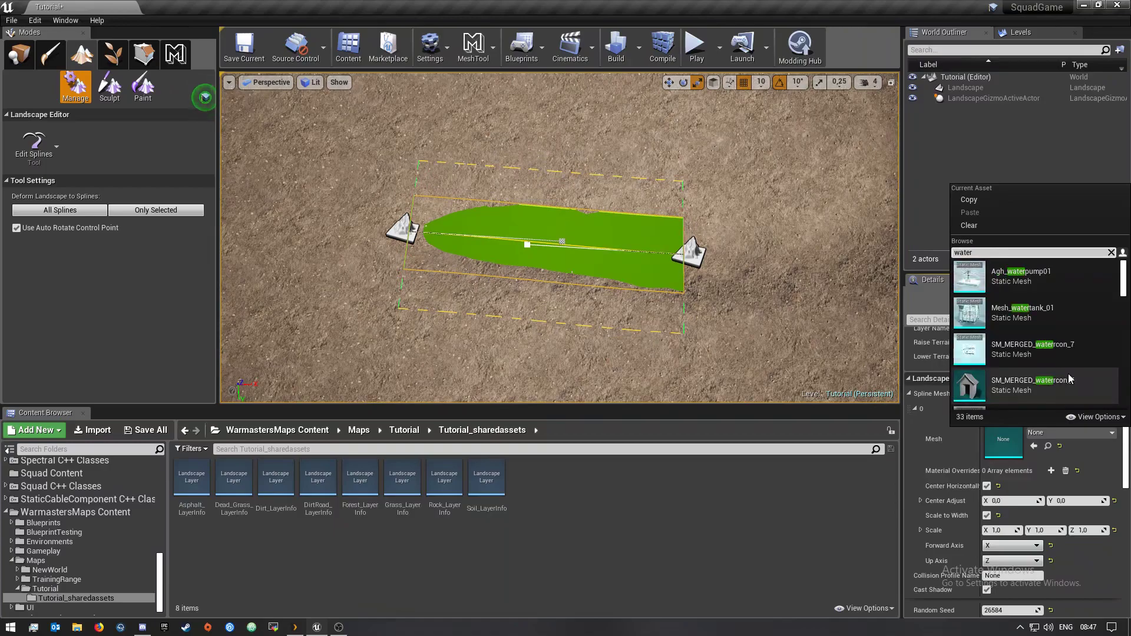
scroll(1069, 344, down, 3)
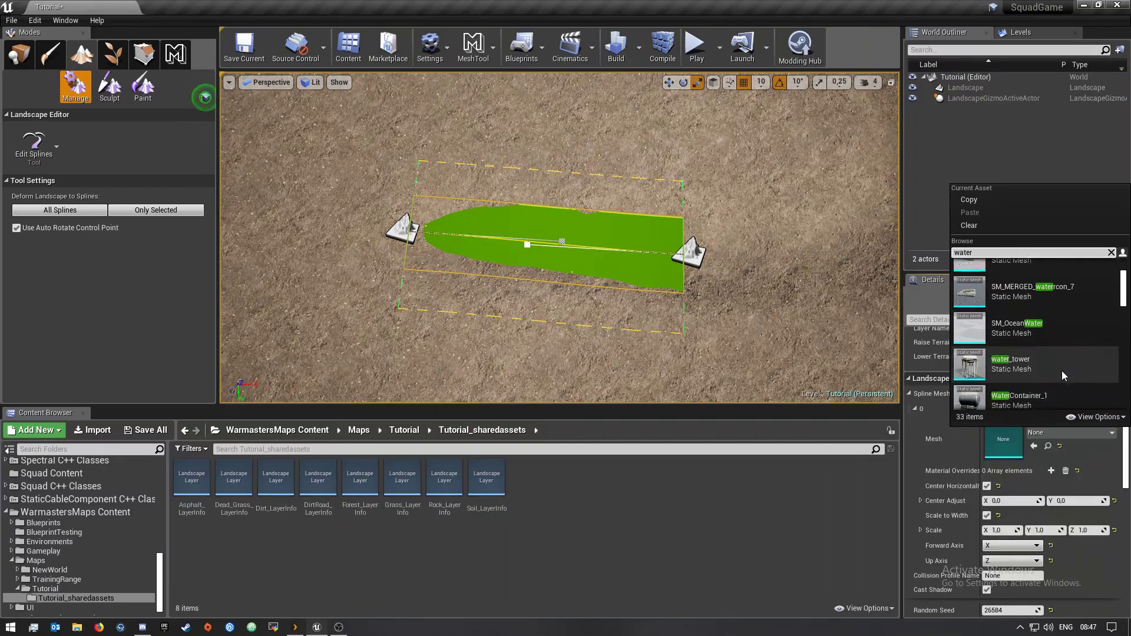
scroll(1062, 370, down, 3)
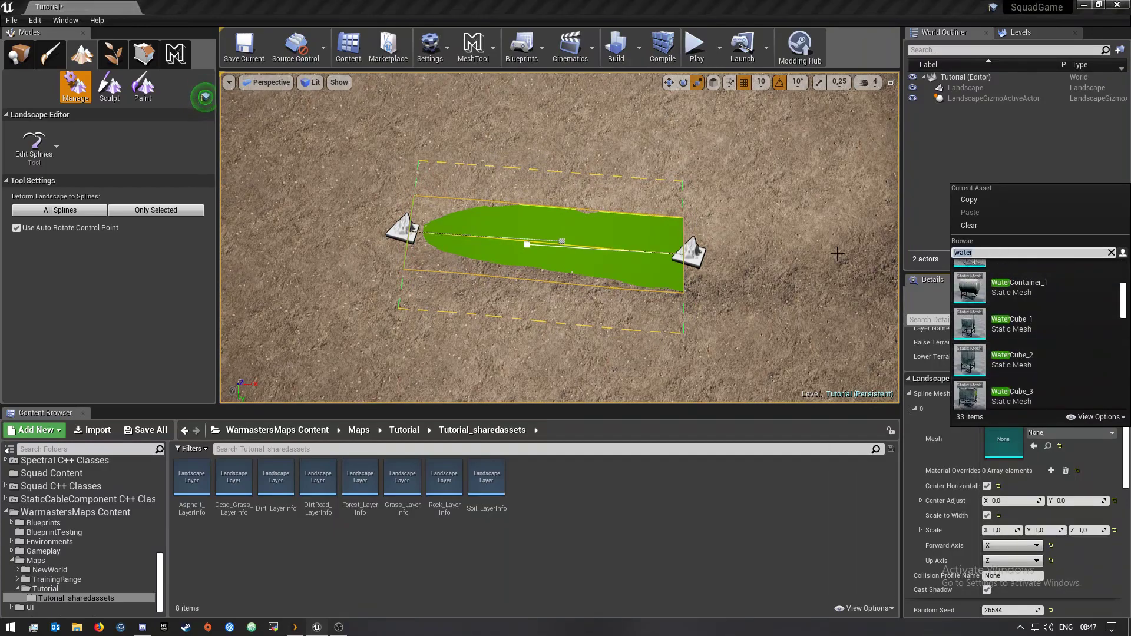
text(iver)
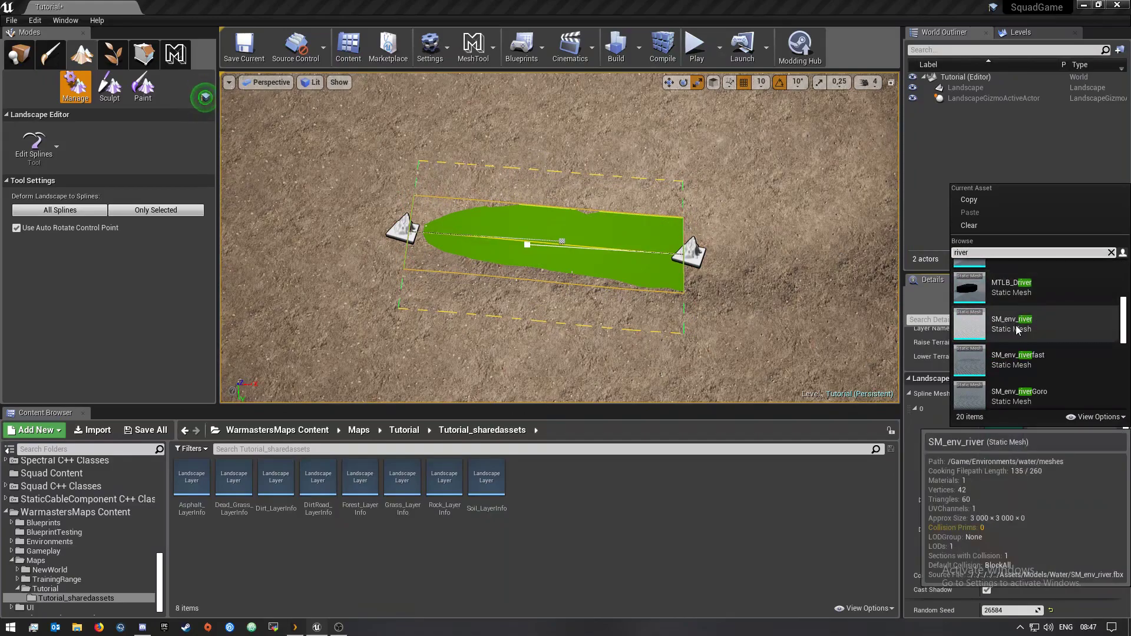
scroll(1015, 375, down, 3)
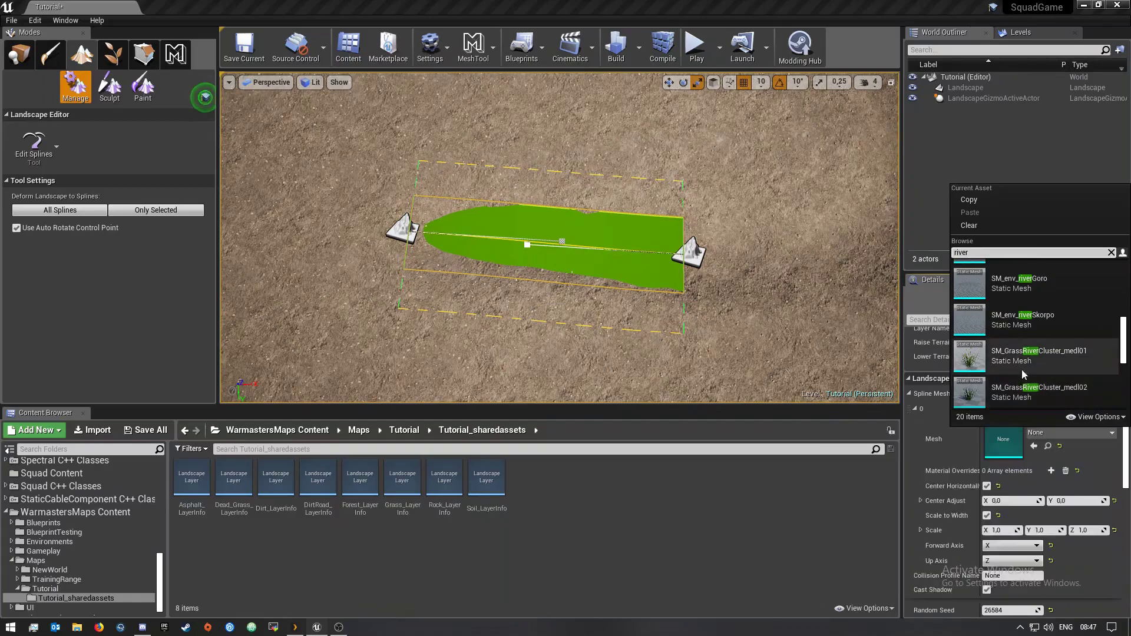
scroll(1013, 335, up, 2)
scroll(1014, 347, up, 5)
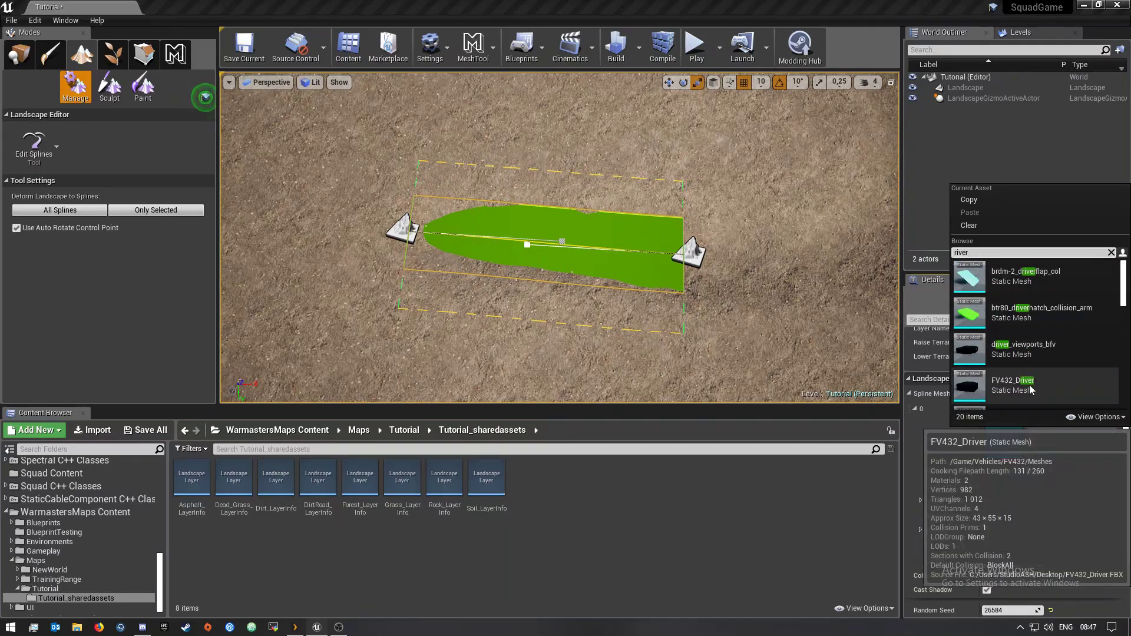
scroll(1025, 377, down, 5)
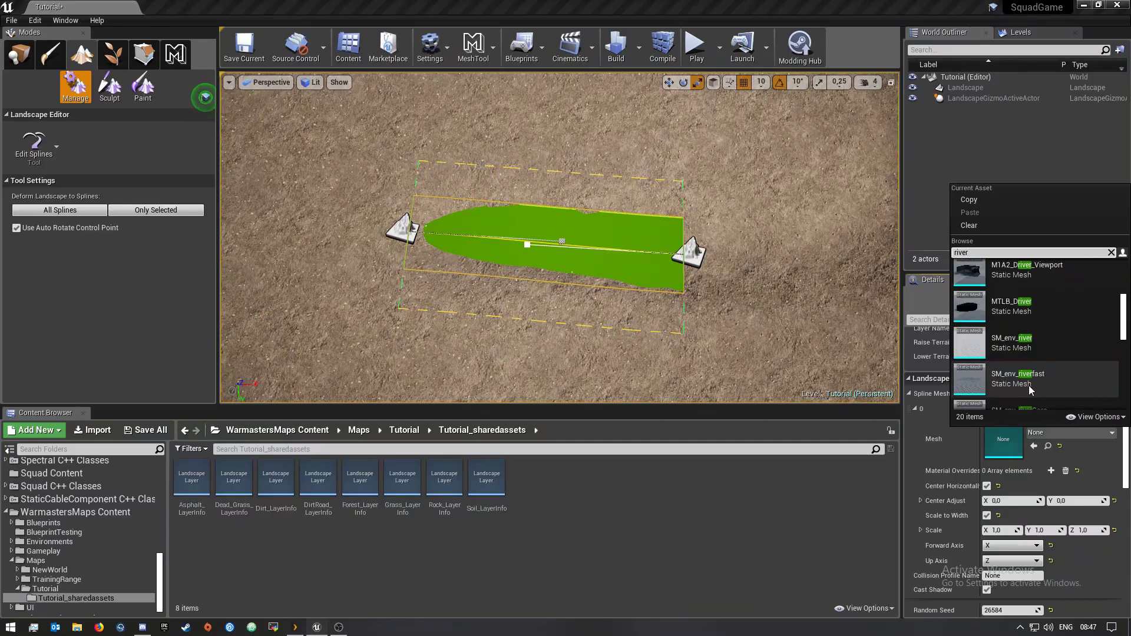
click(1030, 344)
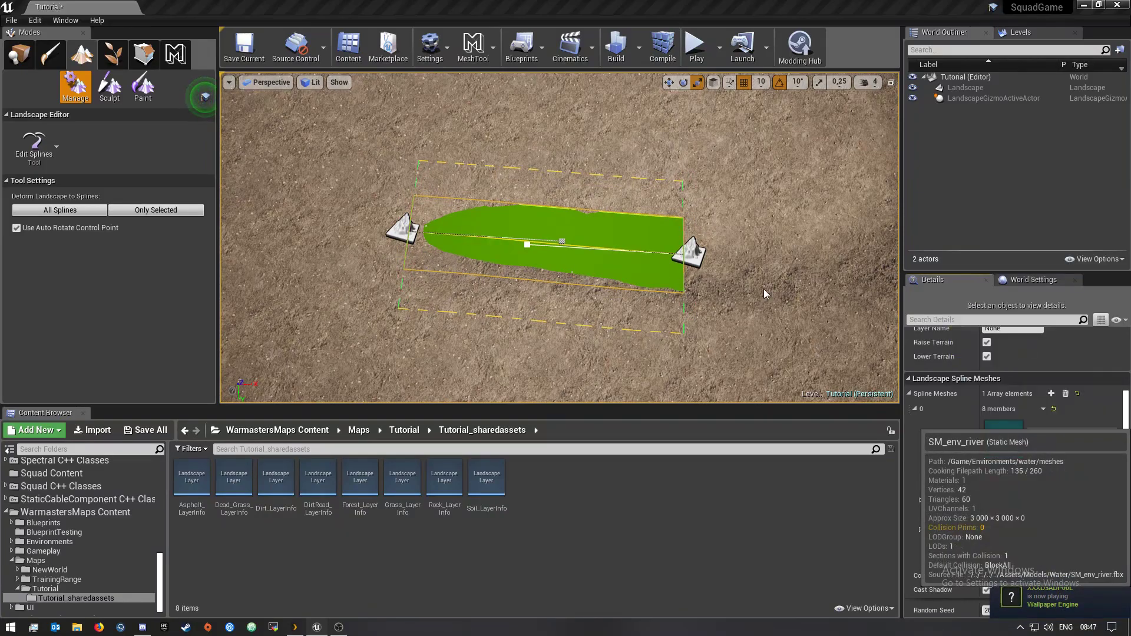
mouse_move(687, 292)
right_down()
mouse_move(640, 289)
mouse_move(760, 294)
mouse_move(748, 236)
mouse_move(725, 283)
mouse_move(701, 289)
right_up()
key(w)
key(s)
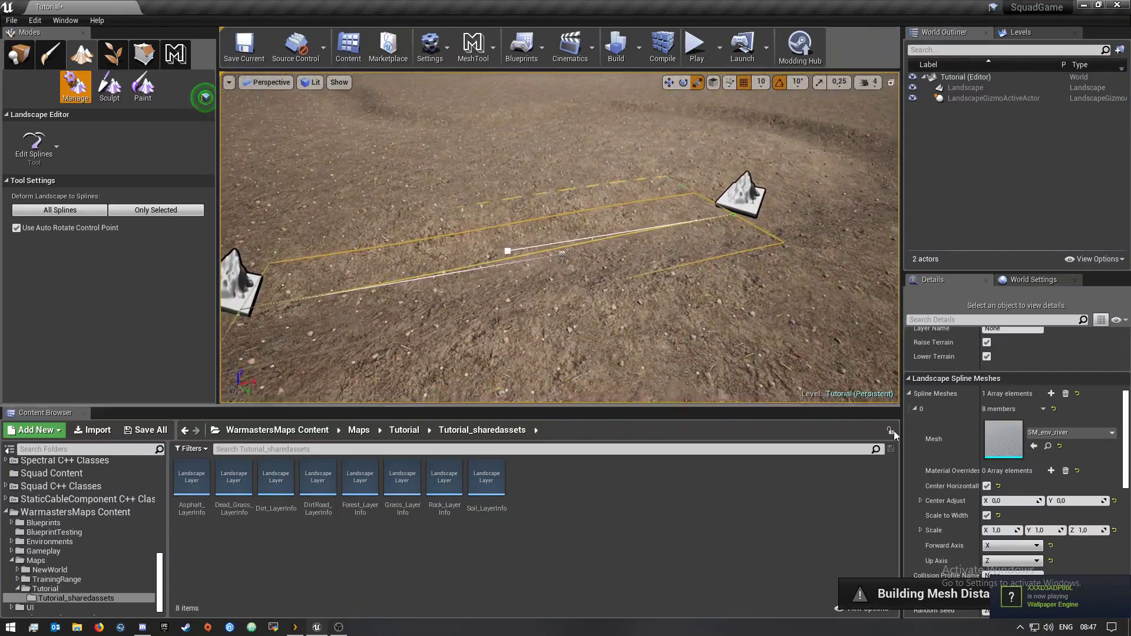
- Try SM_env_riverfast as the segment's spline mesh and inspect the water surface along the channel
click(1053, 436)
click(1033, 387)
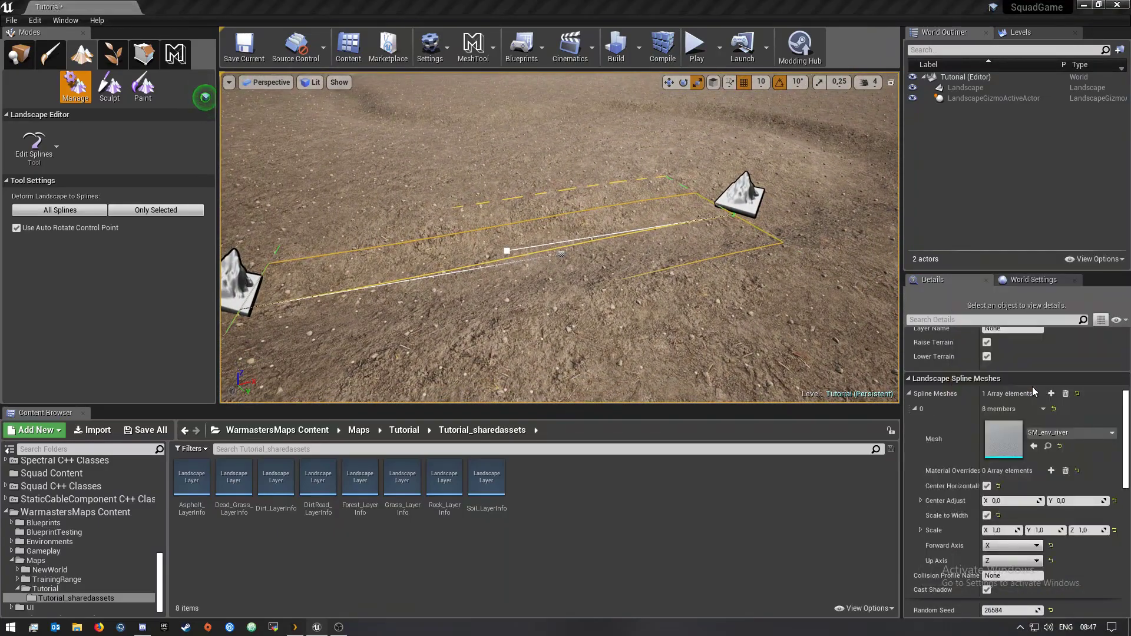
key(w)
right_drag(715, 320, 566, 315)
key(a)
key(s)
key(w)
key(s)
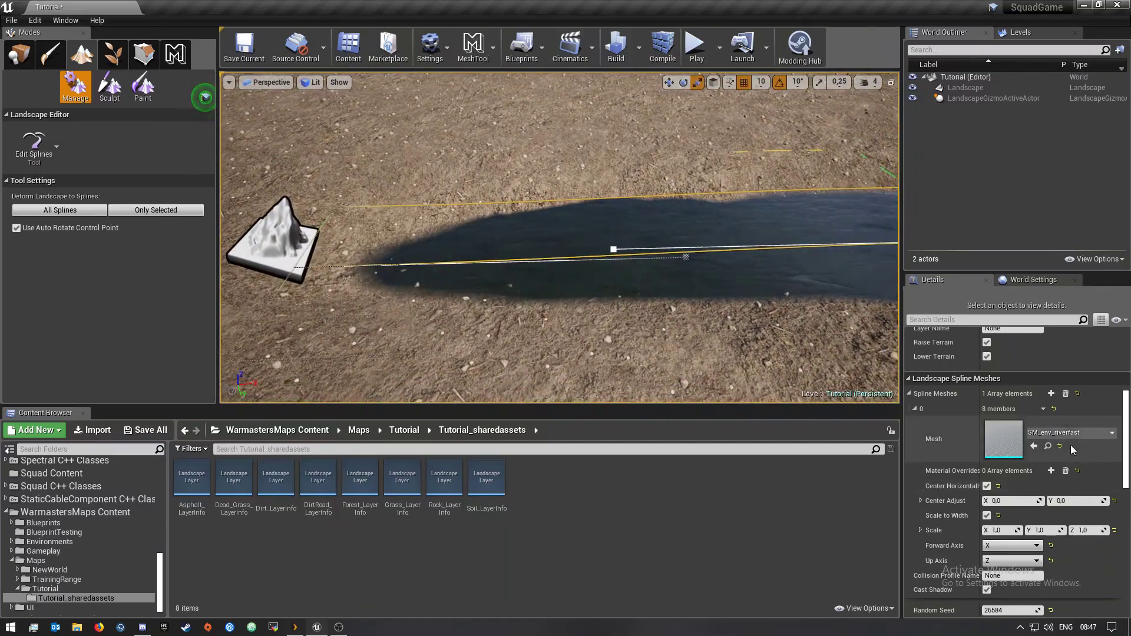
- Try SM_env_riverGoro as the segment's spline mesh and look at it along the channel
click(1069, 433)
click(1036, 386)
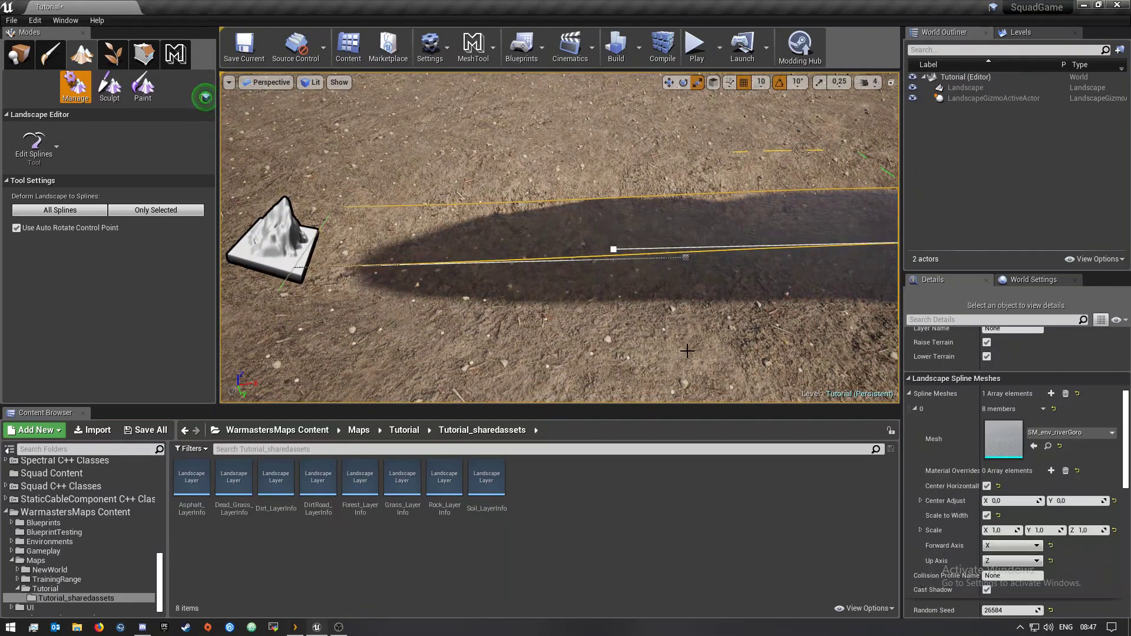
key(w)
right_drag(559, 318, 513, 315)
key(s)
- Try SM_env_riverSkorpo as the segment's spline mesh and check its look from closer and farther away
click(1040, 433)
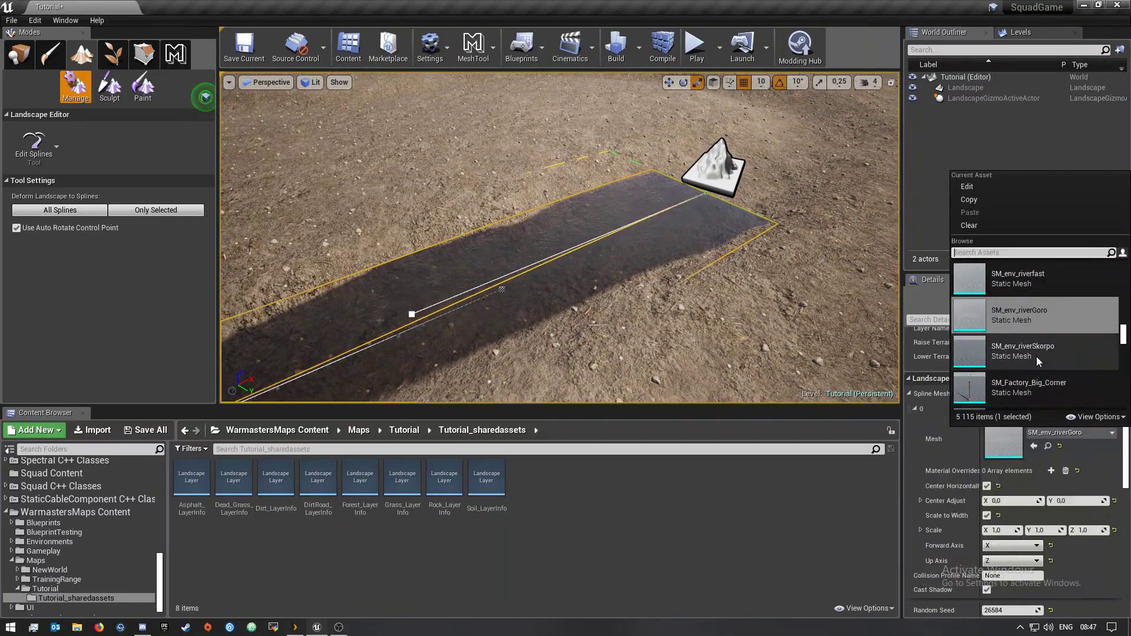
click(1037, 356)
right_drag(706, 374, 796, 389)
key(w)
key(s)
key(w)
key(s)
click(1087, 435)
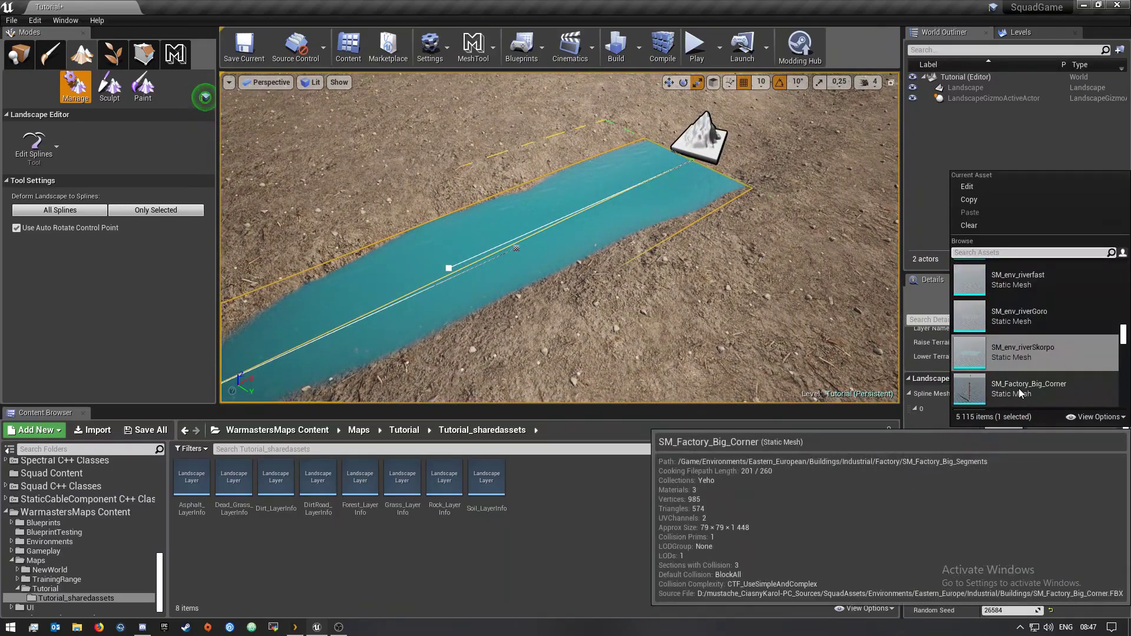
click(1027, 318)
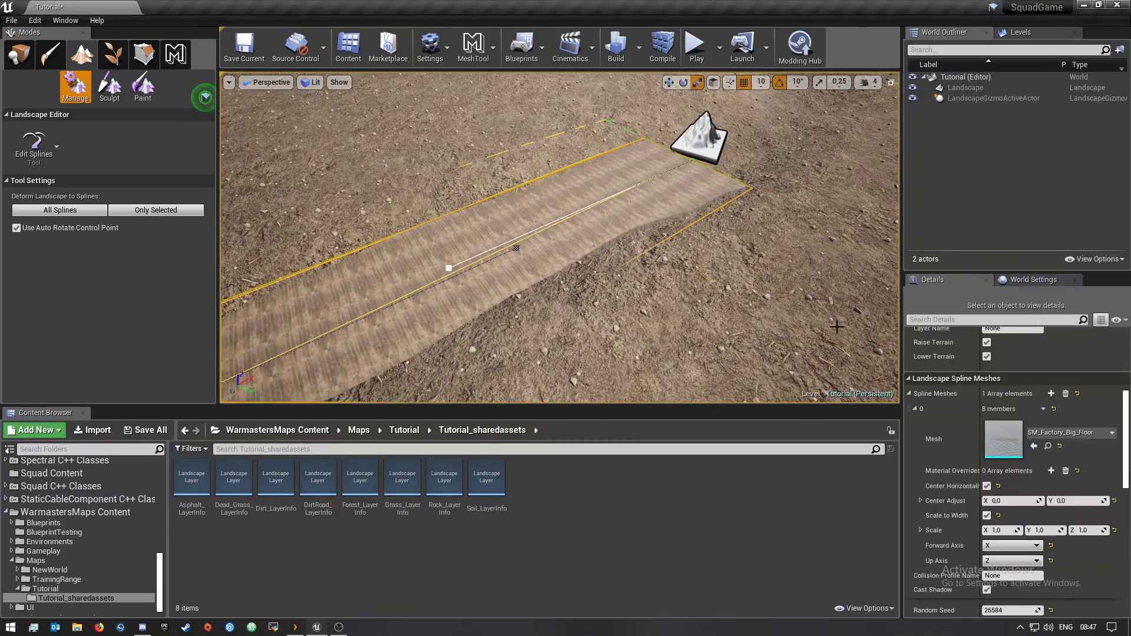
click(1069, 435)
scroll(1043, 373, down, 4)
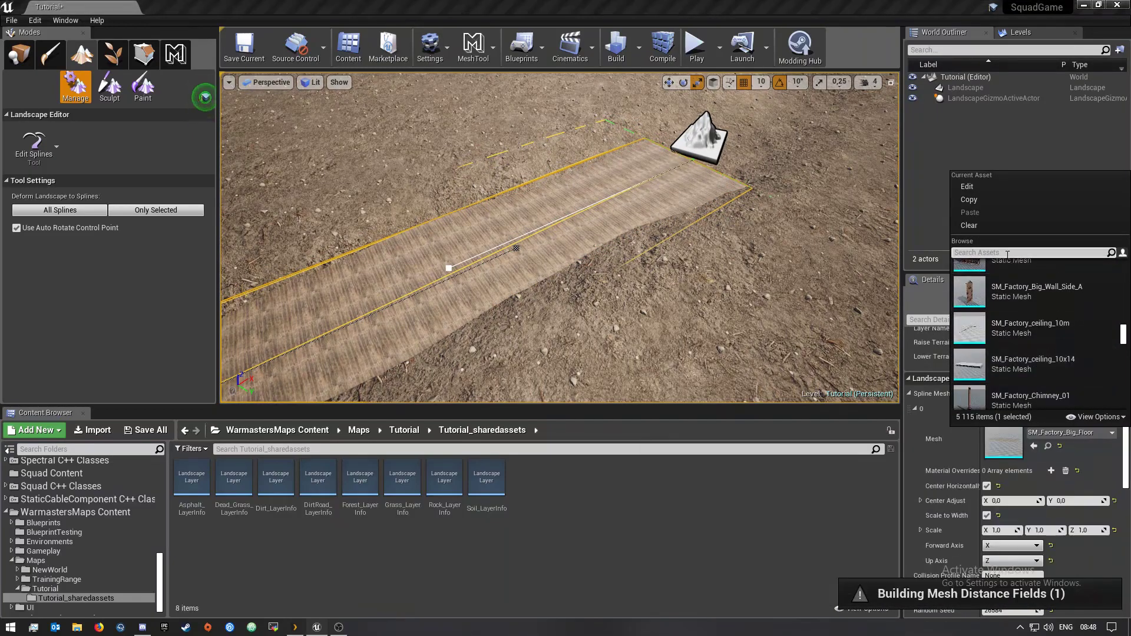
text(river)
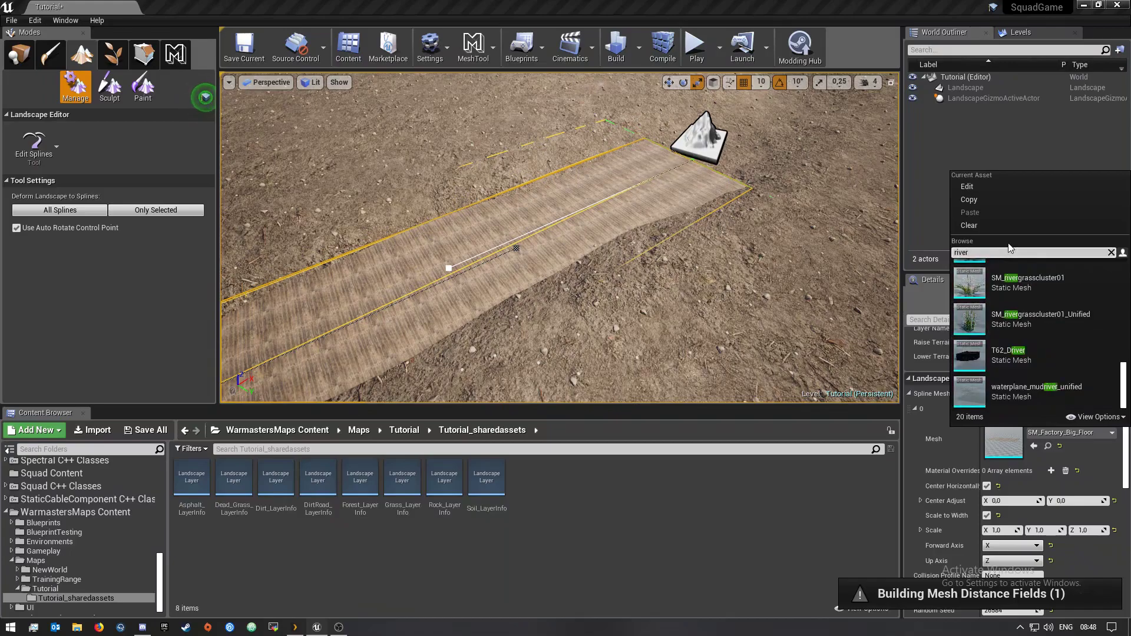
click(1030, 349)
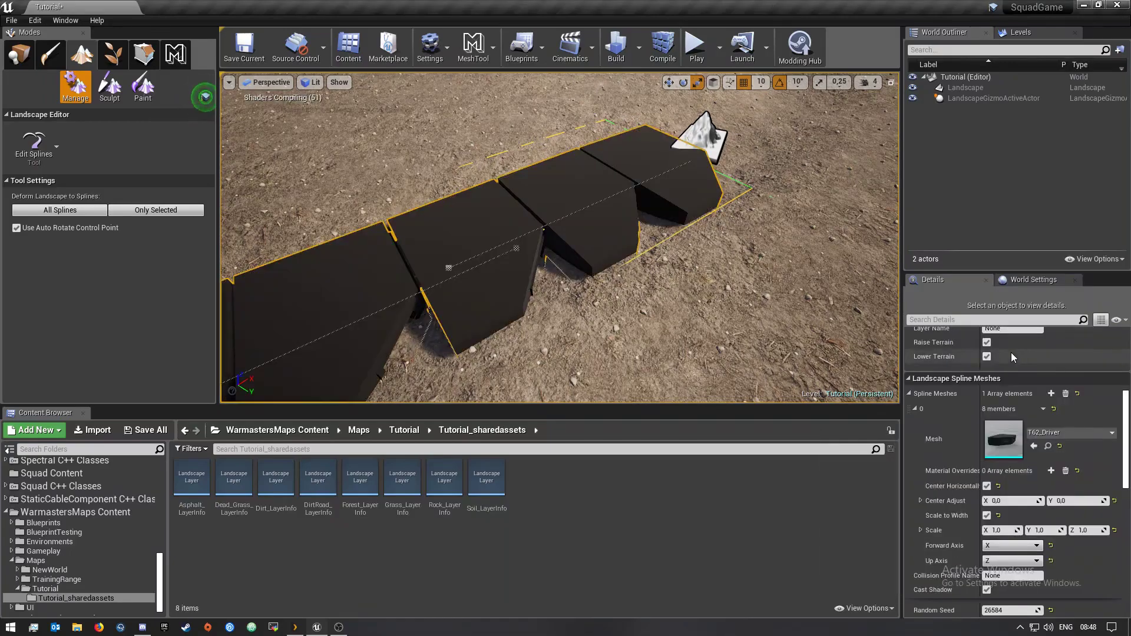
- Search the static meshes for "mudd" and assign waterplane_muddy_still as the segment's spline mesh, inspecting the water in the channel
click(1064, 430)
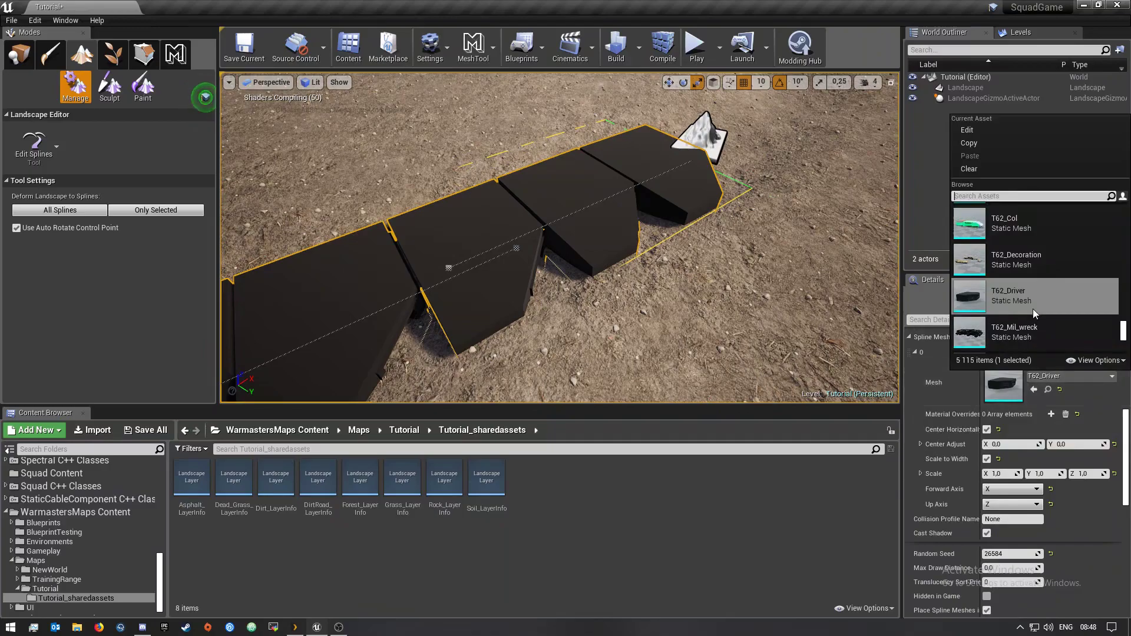
scroll(1033, 307, down, 5)
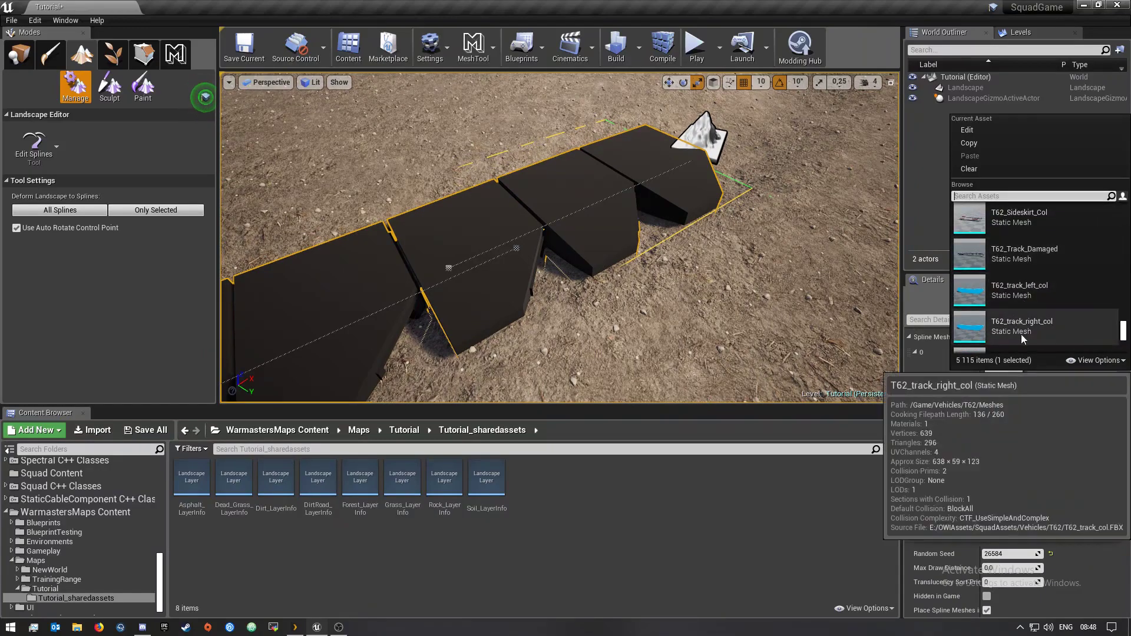
scroll(1038, 320, down, 3)
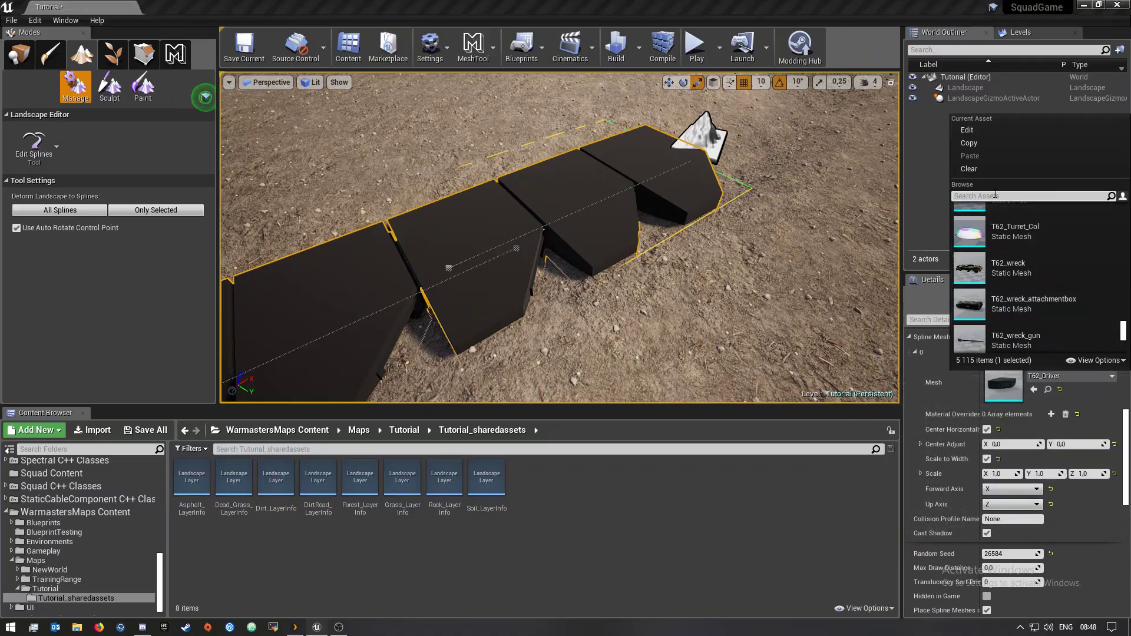
text(udd)
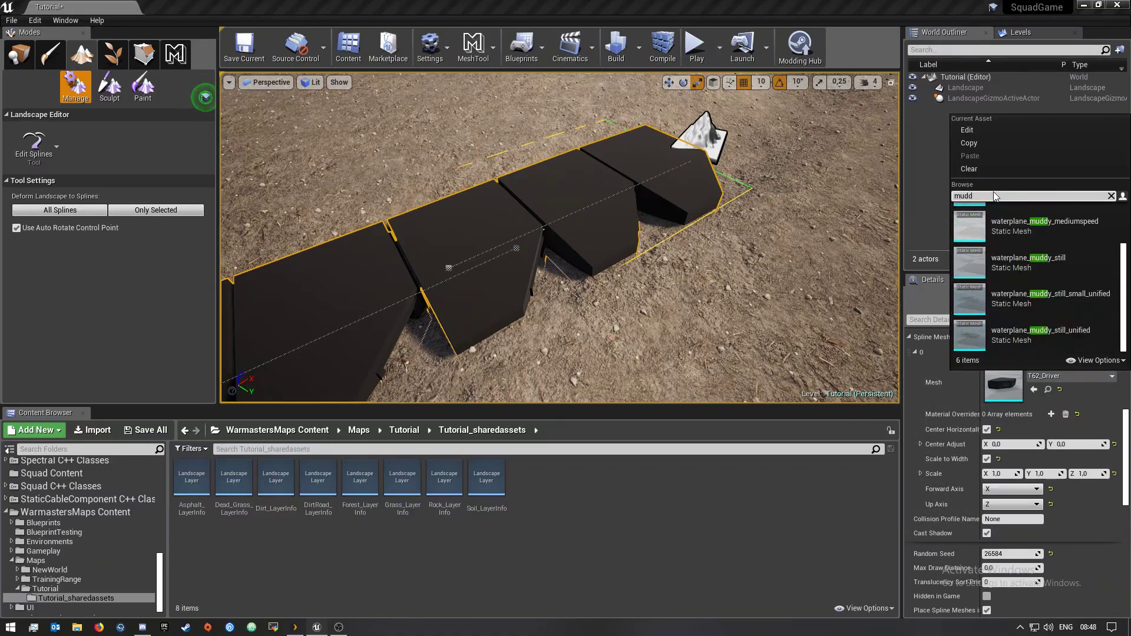
click(1015, 271)
right_drag(695, 255, 825, 282)
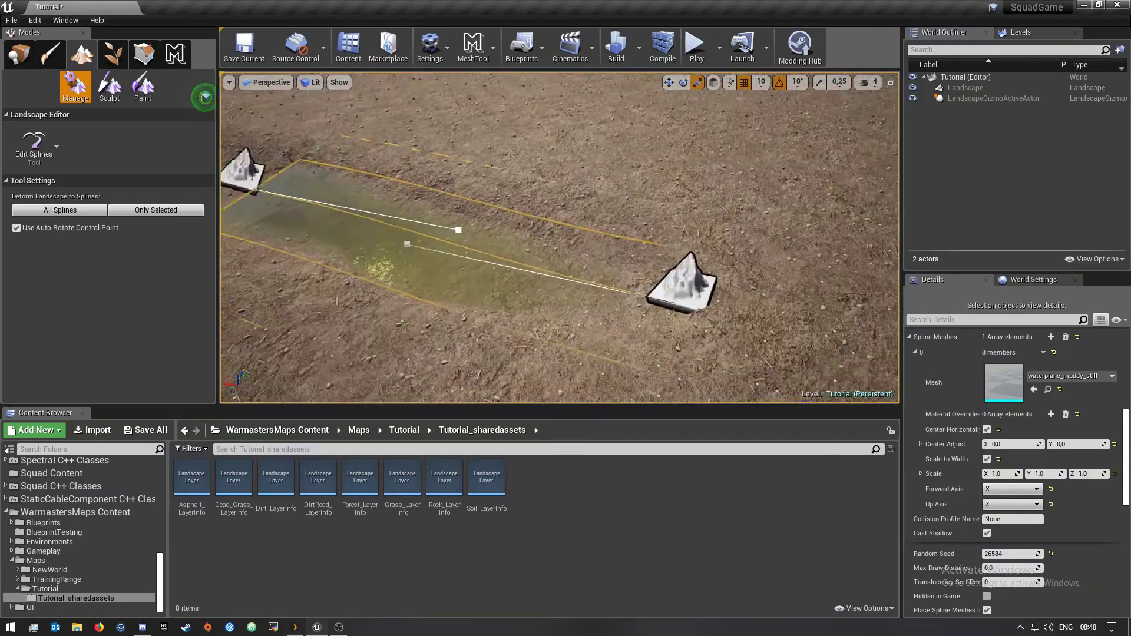
right_drag(560, 235, 707, 197)
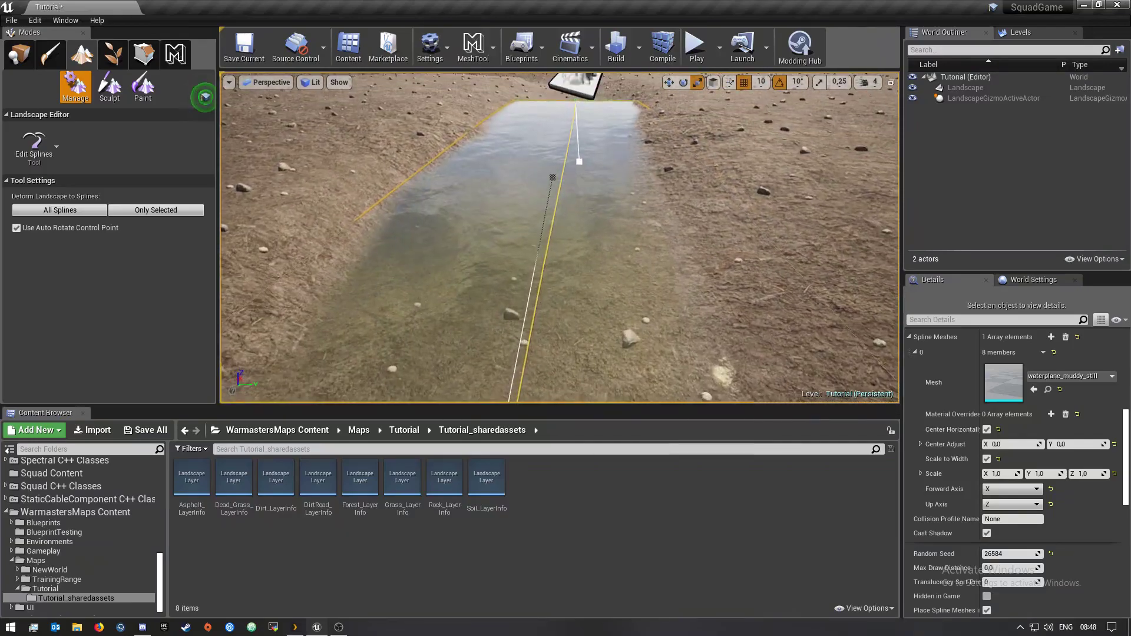
- Raise the spline's end control point so the water surface reaches it inside the channel
right_drag(638, 306, 638, 306)
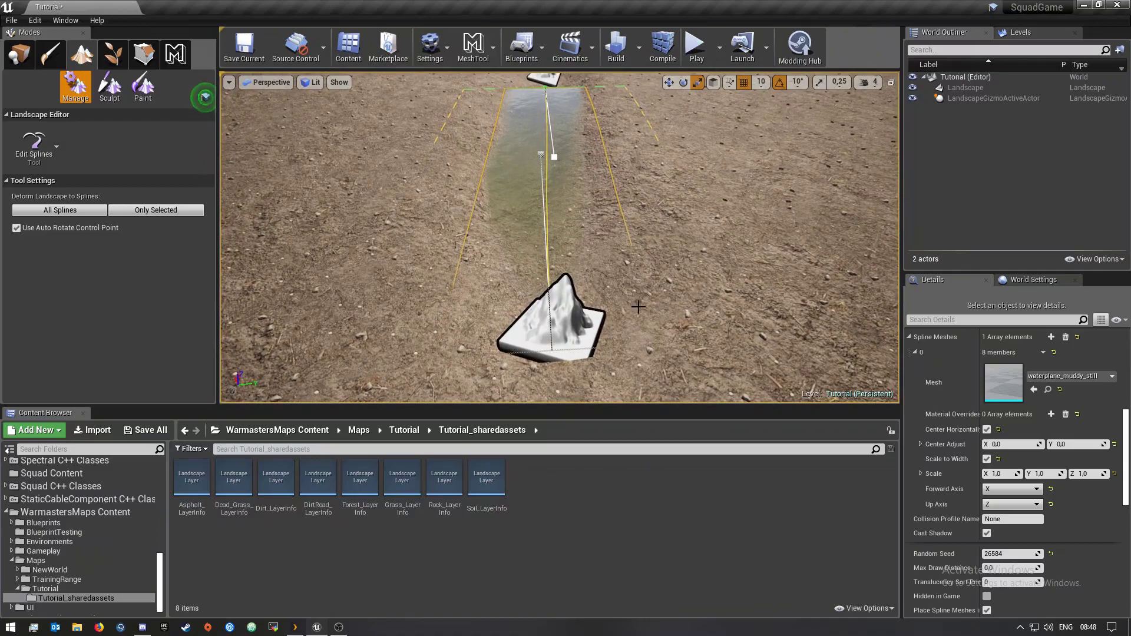
click(581, 353)
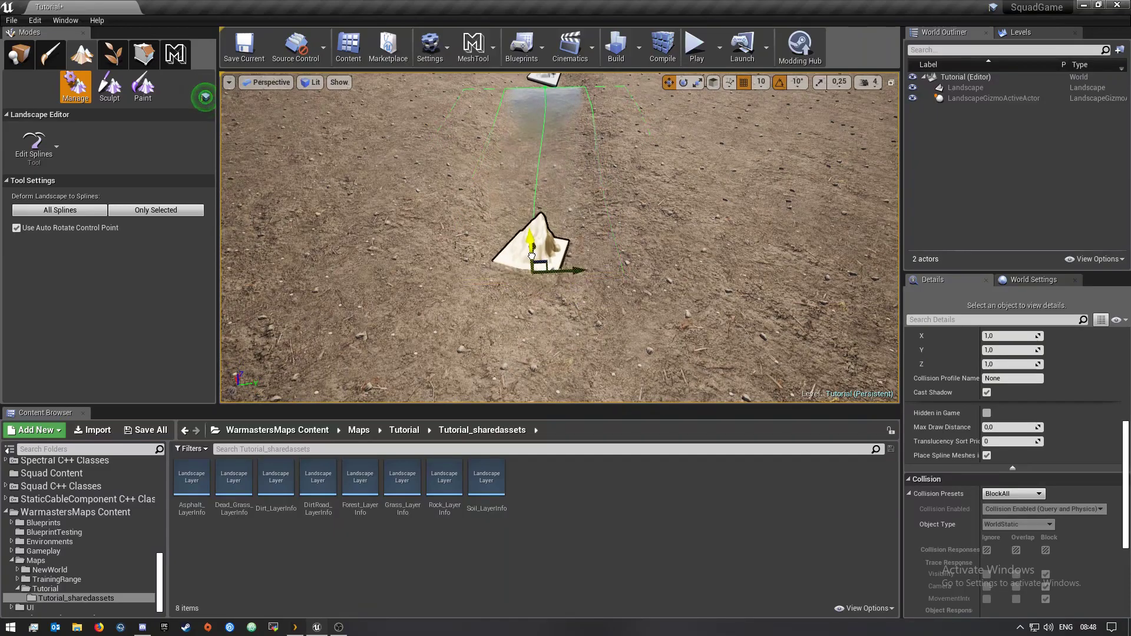
right_drag(529, 241, 530, 236)
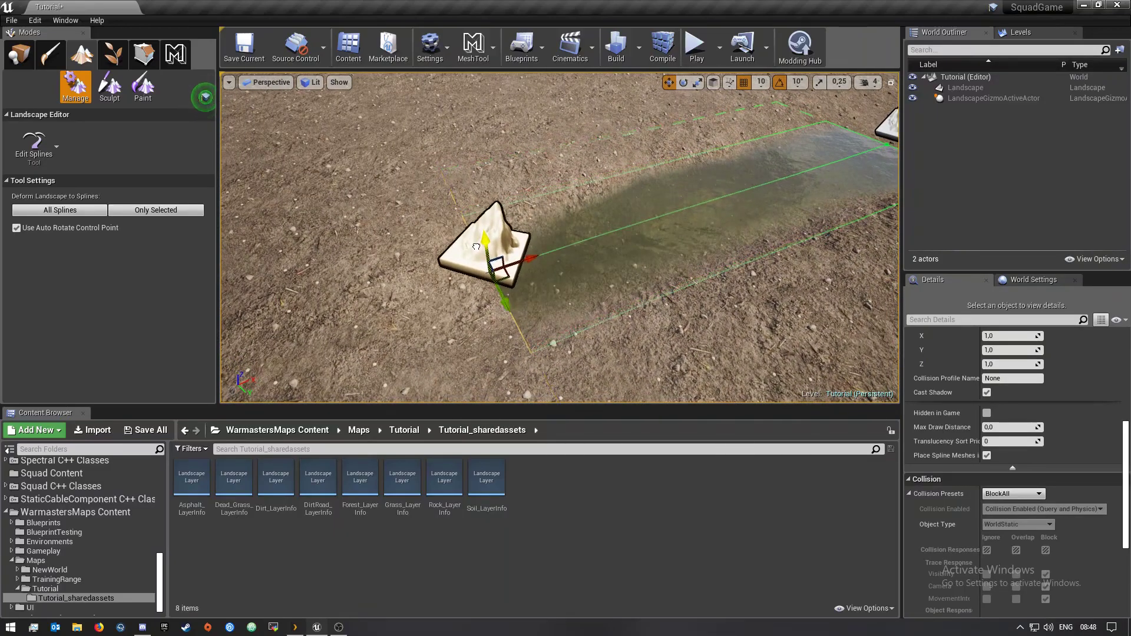
- Extend the landscape spline with a chain of control points following the remaining bends of the dry channel
mouse_move(516, 256)
right_down()
mouse_move(521, 235)
mouse_move(547, 262)
mouse_move(512, 236)
mouse_move(528, 239)
right_up()
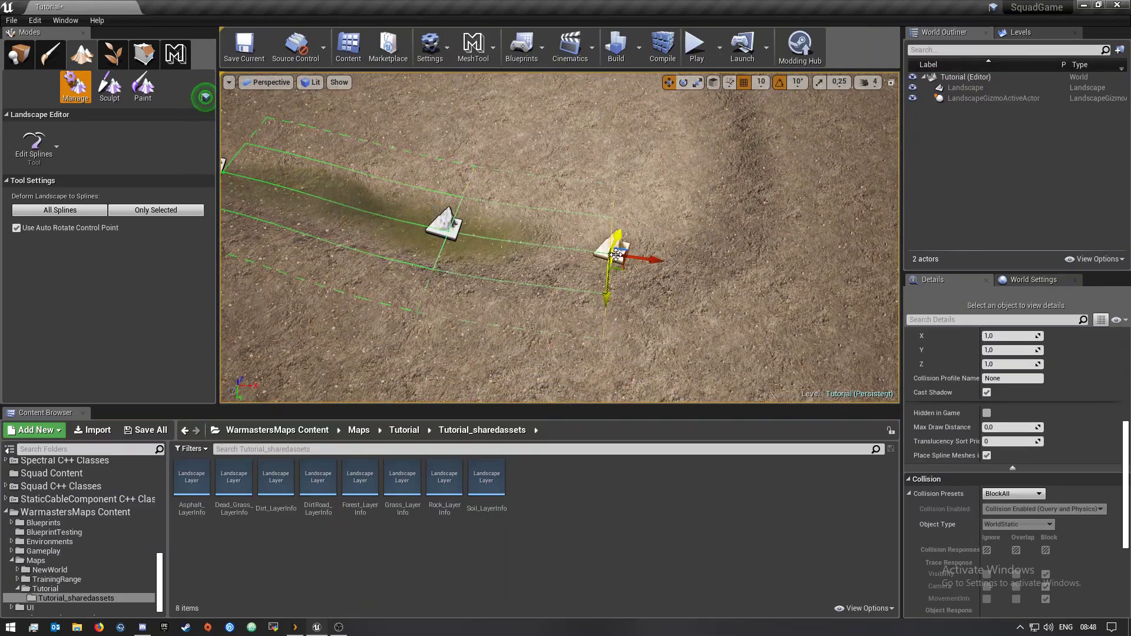
right_drag(720, 169, 720, 169)
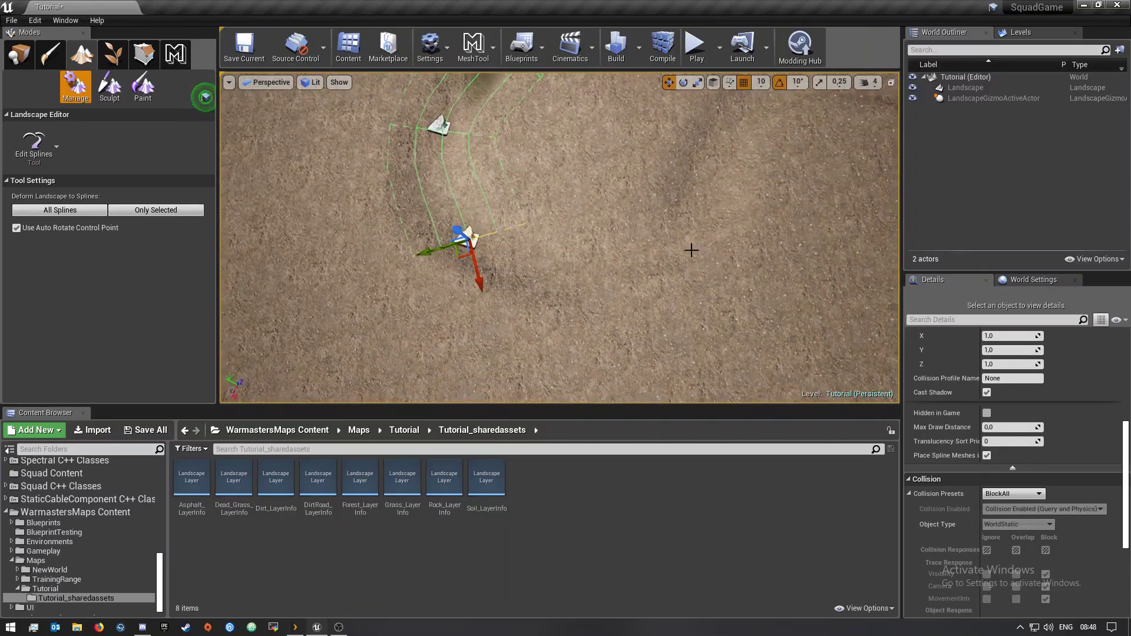
ctrl+click(601, 288)
right_drag(546, 216, 545, 216)
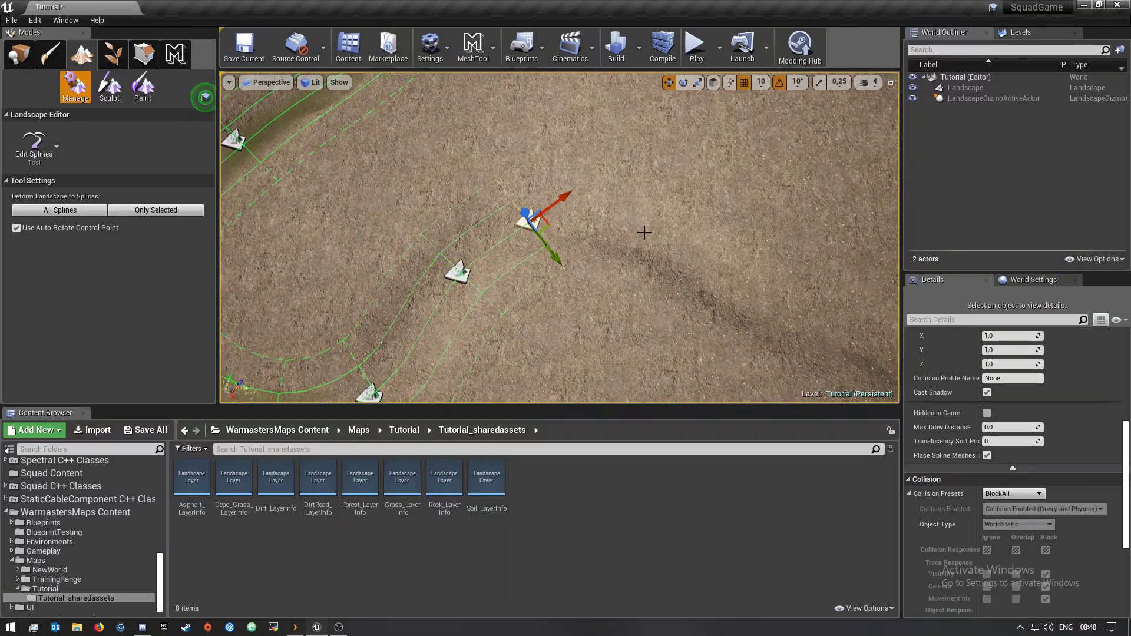
right_drag(652, 242, 535, 257)
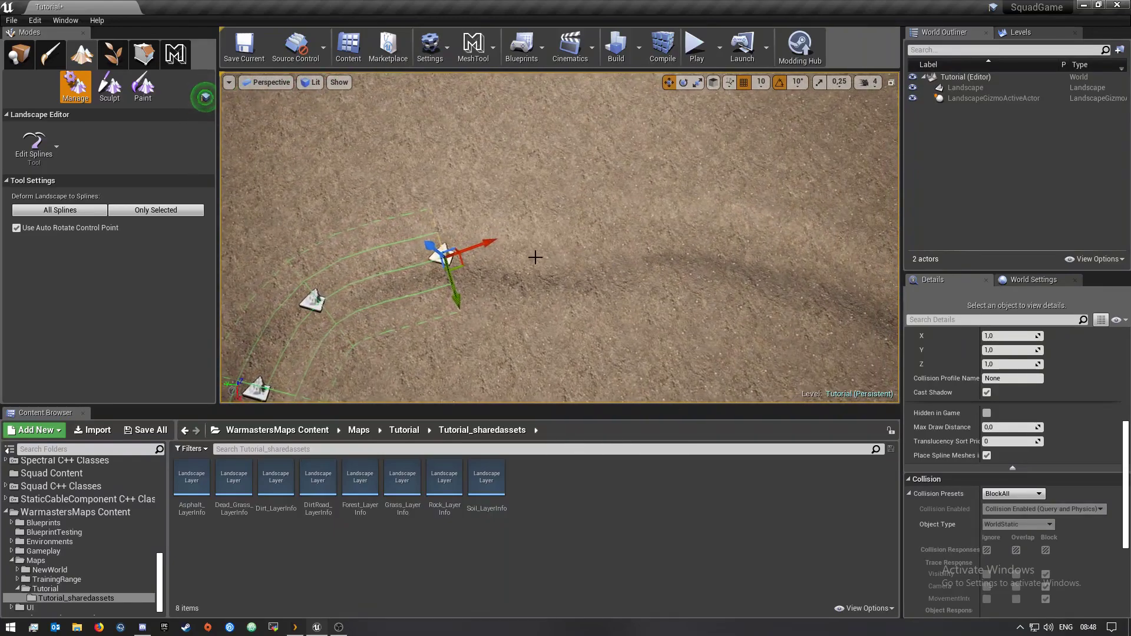
right_drag(616, 234, 616, 234)
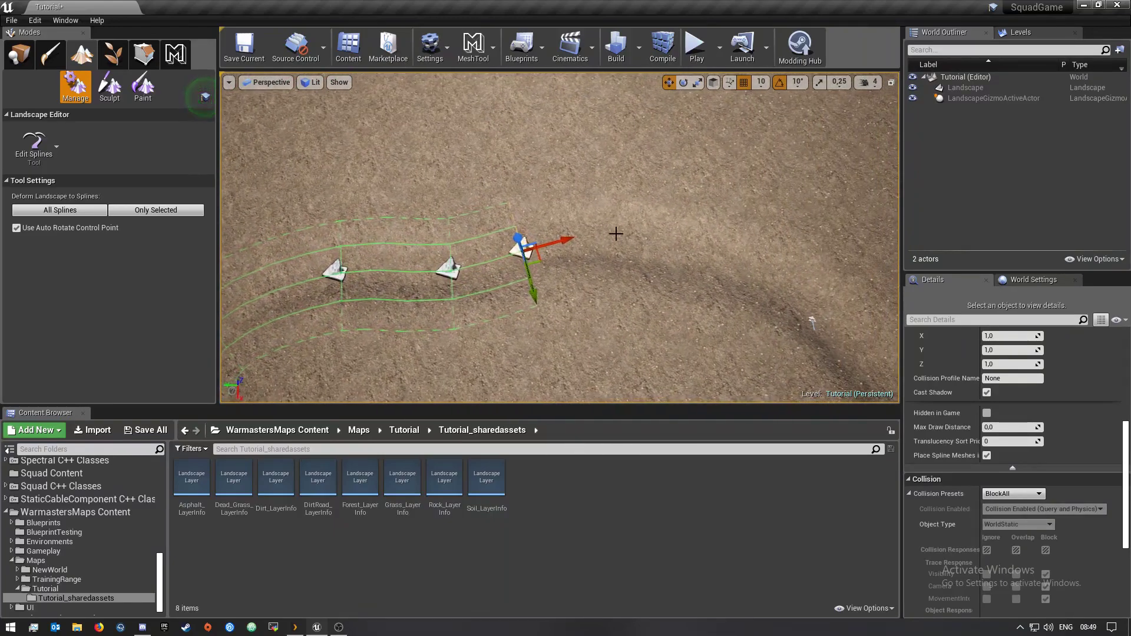
ctrl+click(707, 263)
right_drag(709, 265, 709, 265)
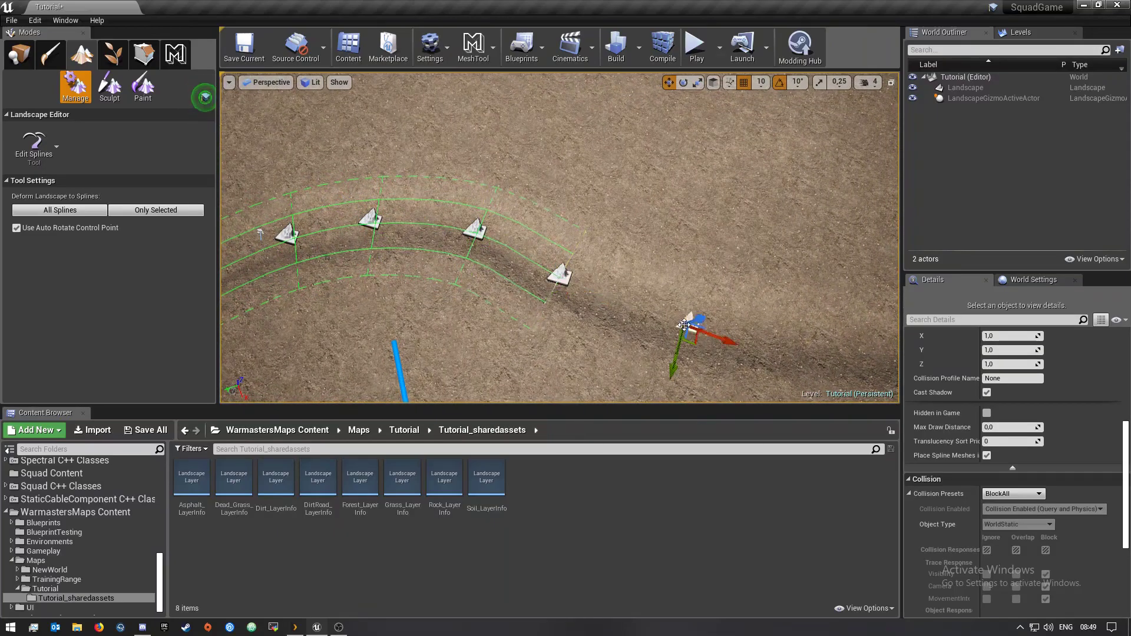
right_drag(684, 325, 684, 325)
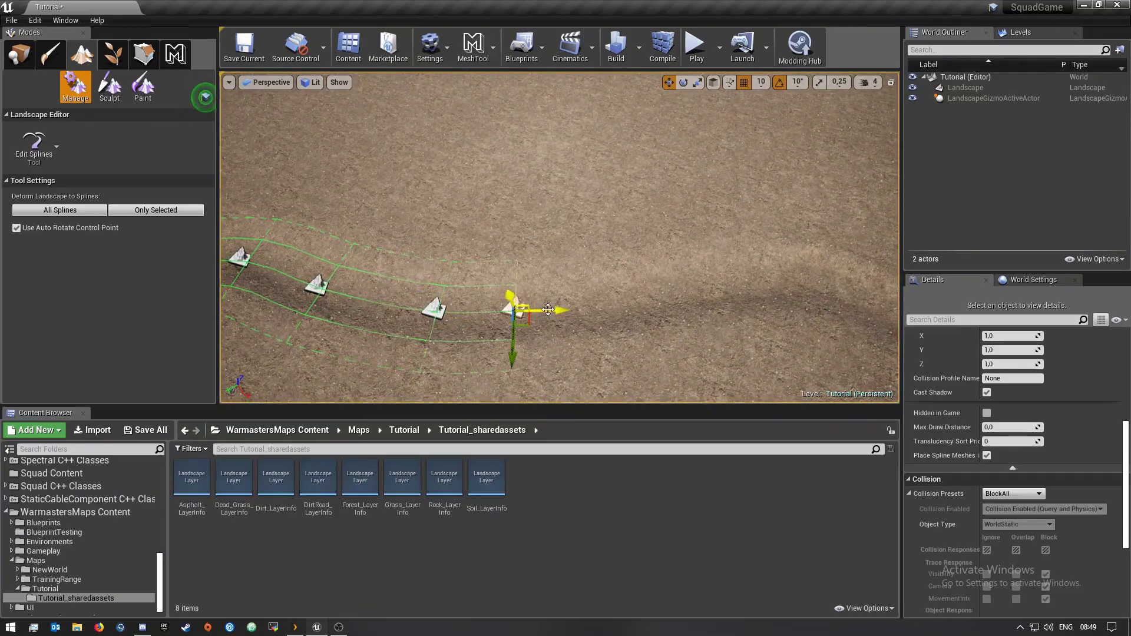
right_drag(548, 309, 548, 309)
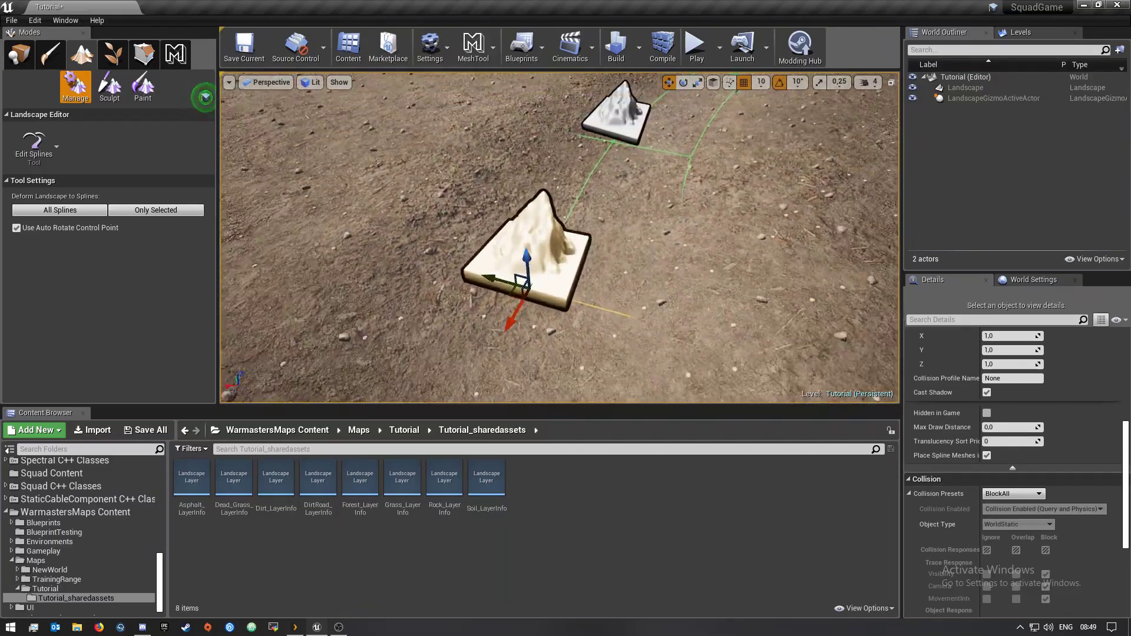
- Switch to sculpting with the Flatten tool and even out the ground of the channel past the spline's end
click(110, 85)
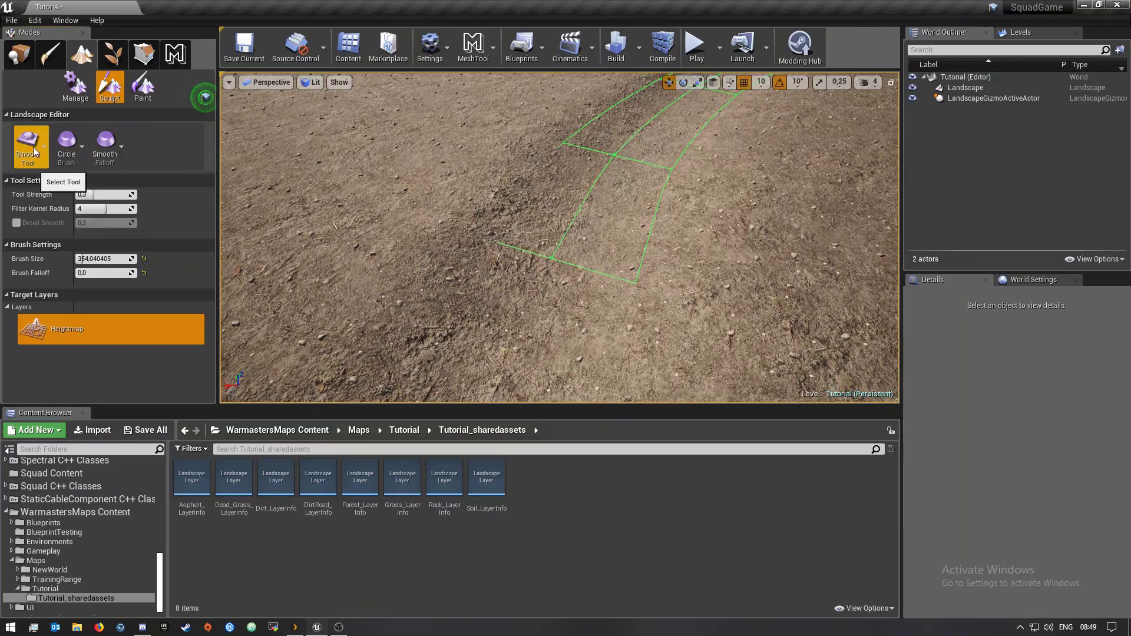
click(33, 146)
right_drag(480, 316, 480, 315)
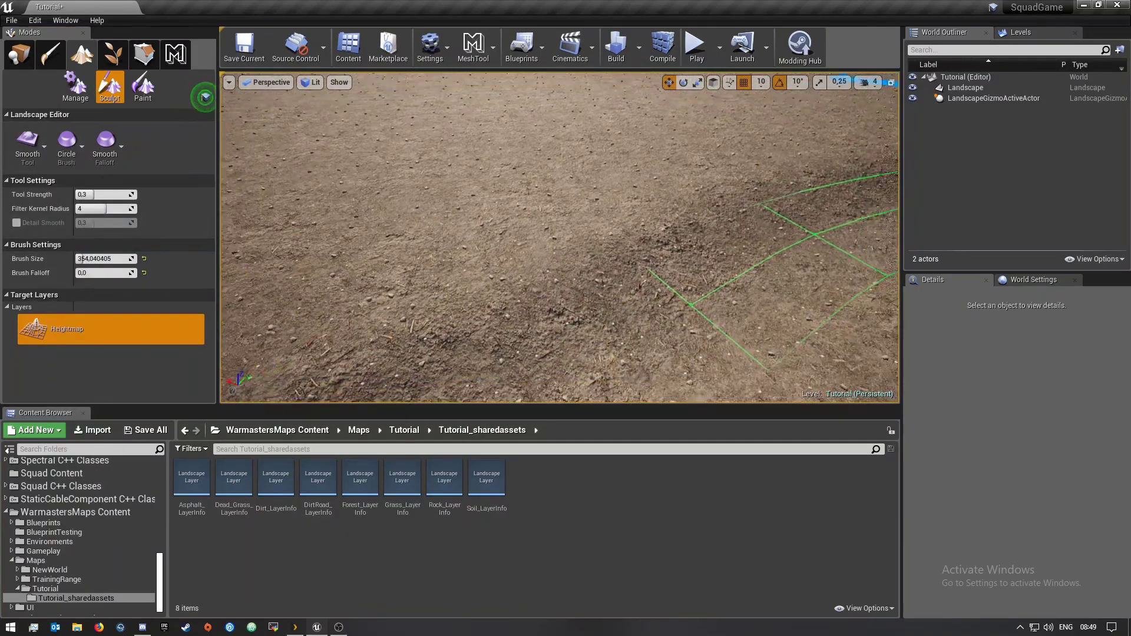
click(33, 159)
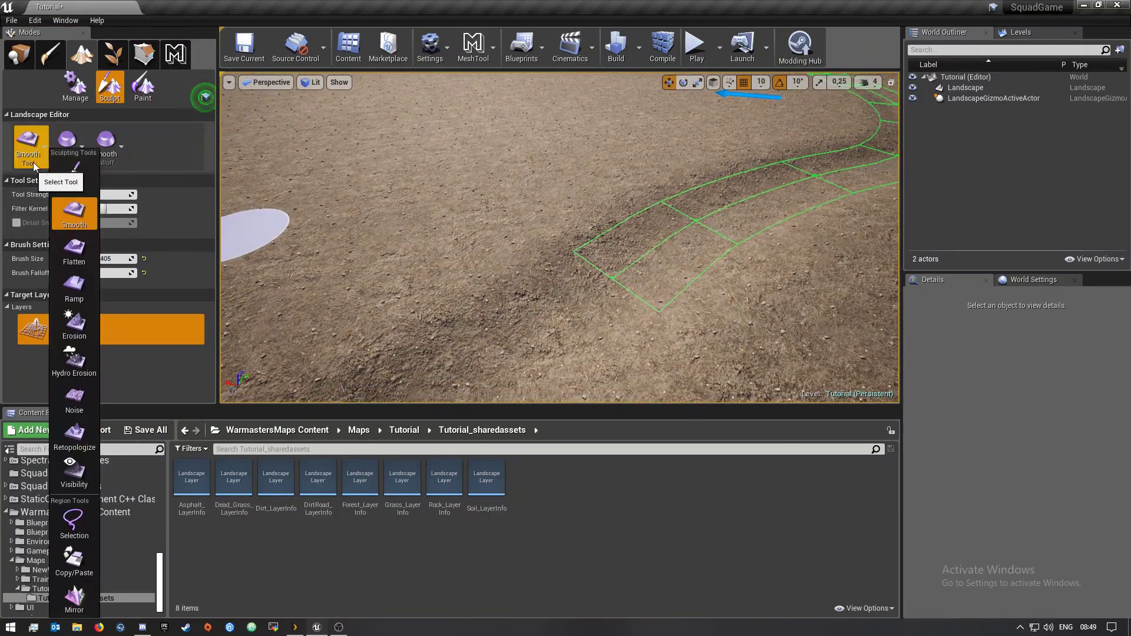
click(75, 252)
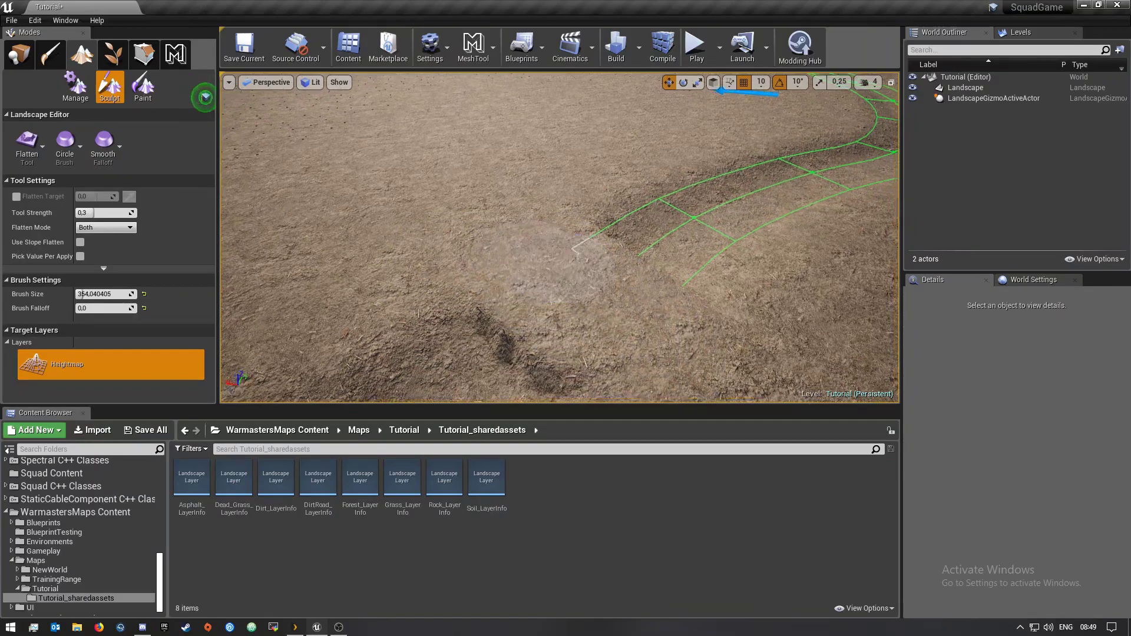
mouse_move(545, 262)
right_down()
mouse_move(518, 263)
mouse_move(508, 278)
mouse_move(539, 304)
mouse_move(475, 270)
right_up()
- Return to landscape spline editing and raise the control point at the start of the shallow bend until water shows
click(36, 148)
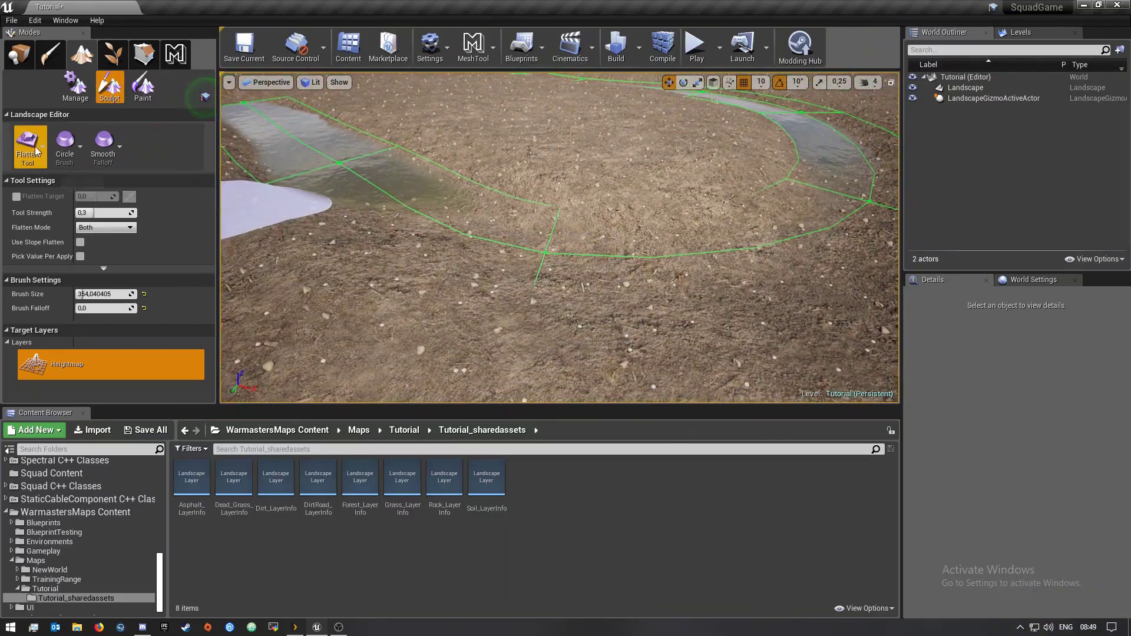
click(76, 87)
click(12, 59)
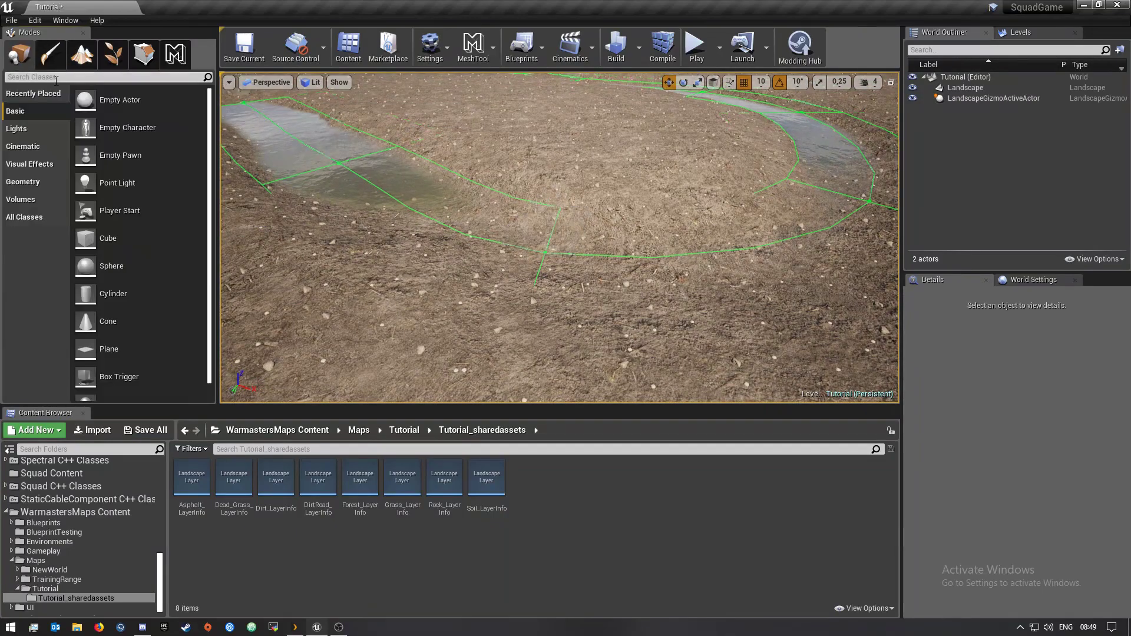
click(77, 59)
click(545, 221)
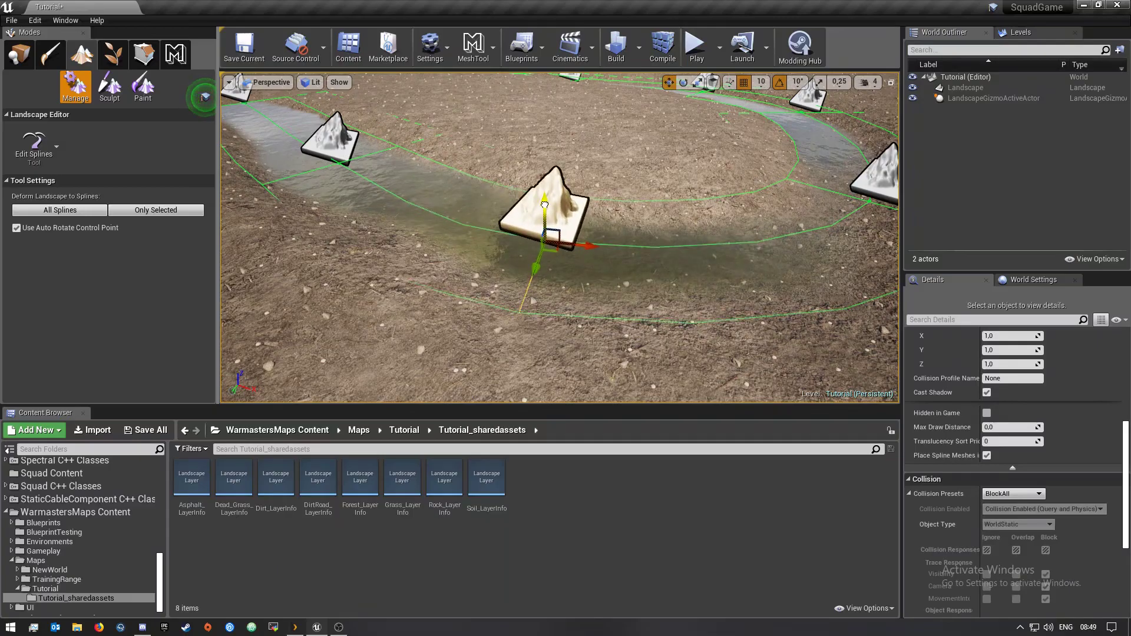
mouse_move(545, 205)
right_down()
mouse_move(377, 209)
mouse_move(532, 187)
right_up()
key(s)
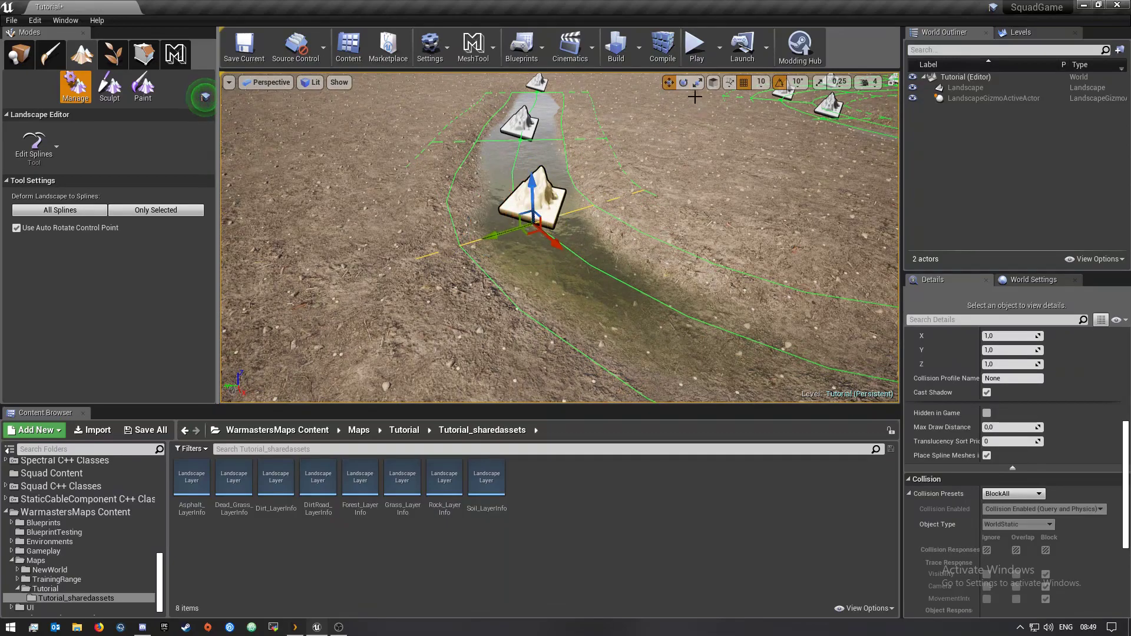
- Examine the selected control point's rotation handles and its location, width and falloff settings
click(683, 83)
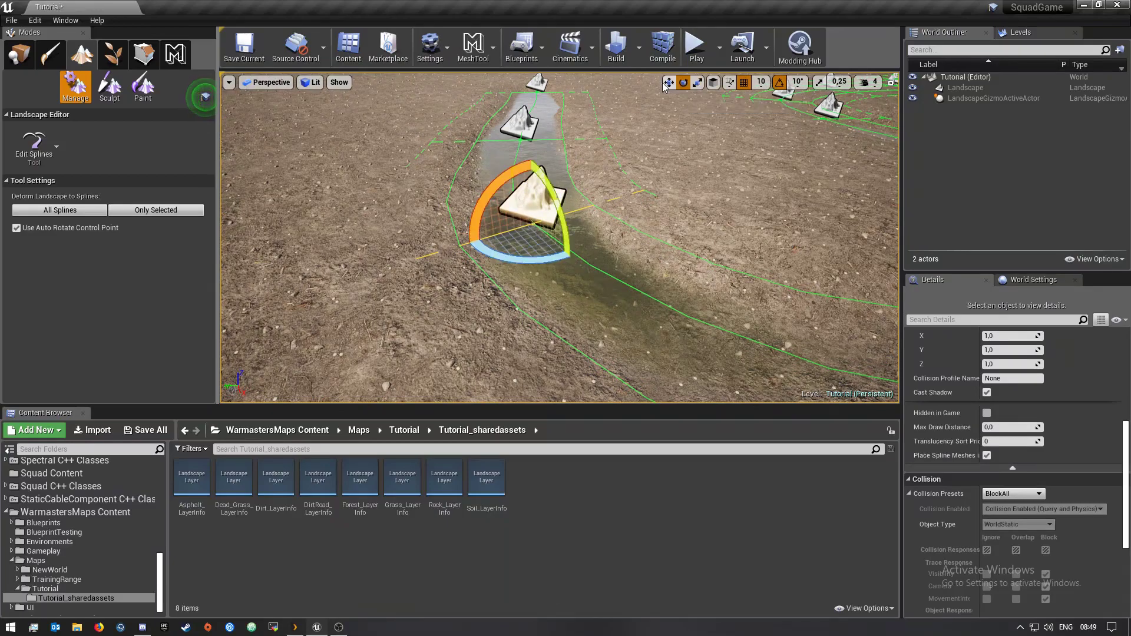
click(668, 83)
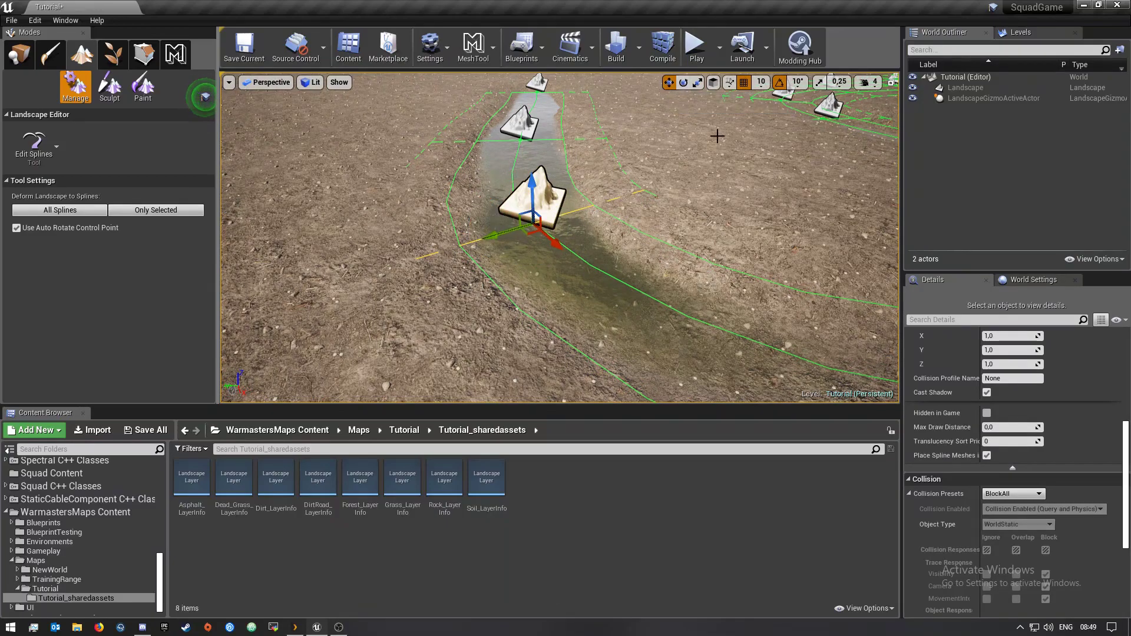
scroll(1070, 472, up, 10)
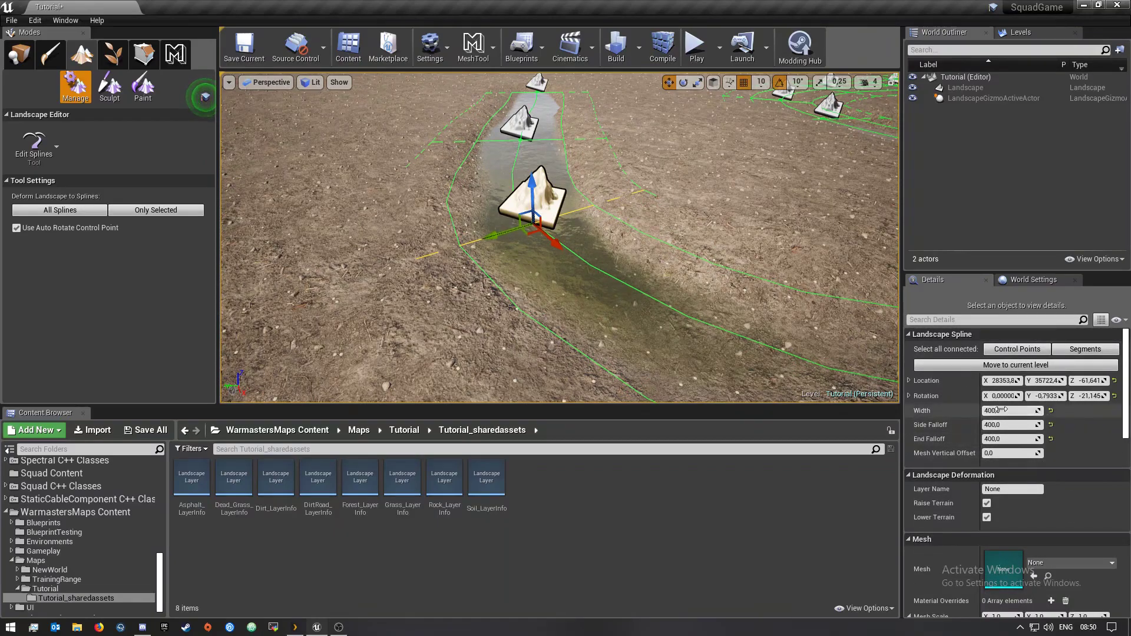
- Raise the following control point on the wide bend so the water covers the channel bed
right_drag(707, 265, 772, 277)
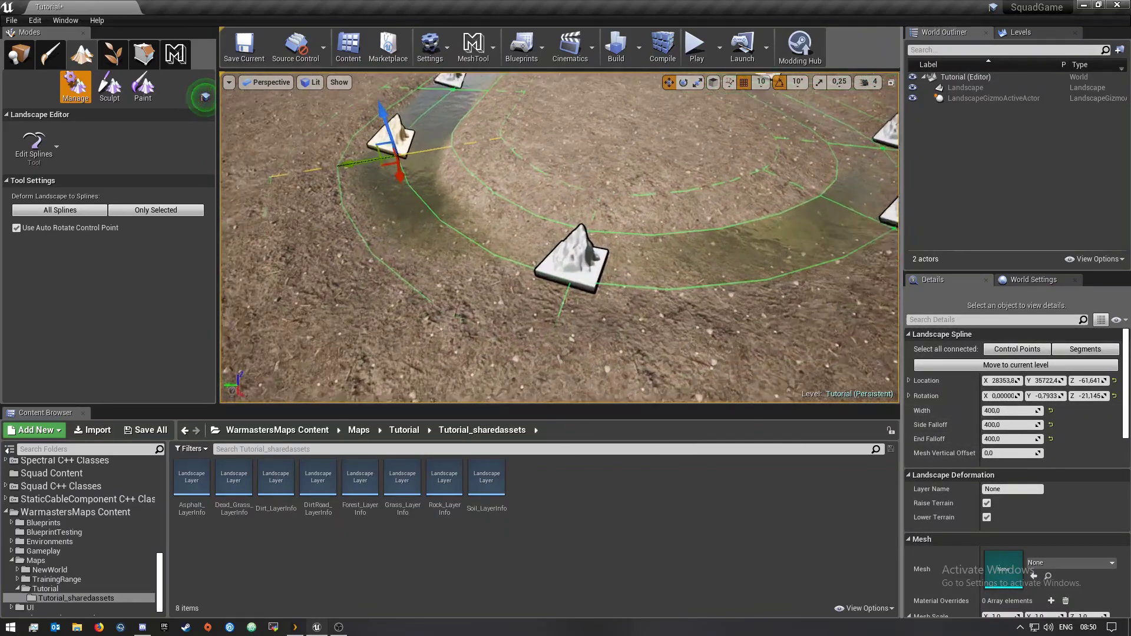
right_drag(568, 243, 568, 243)
drag(575, 245, 574, 243)
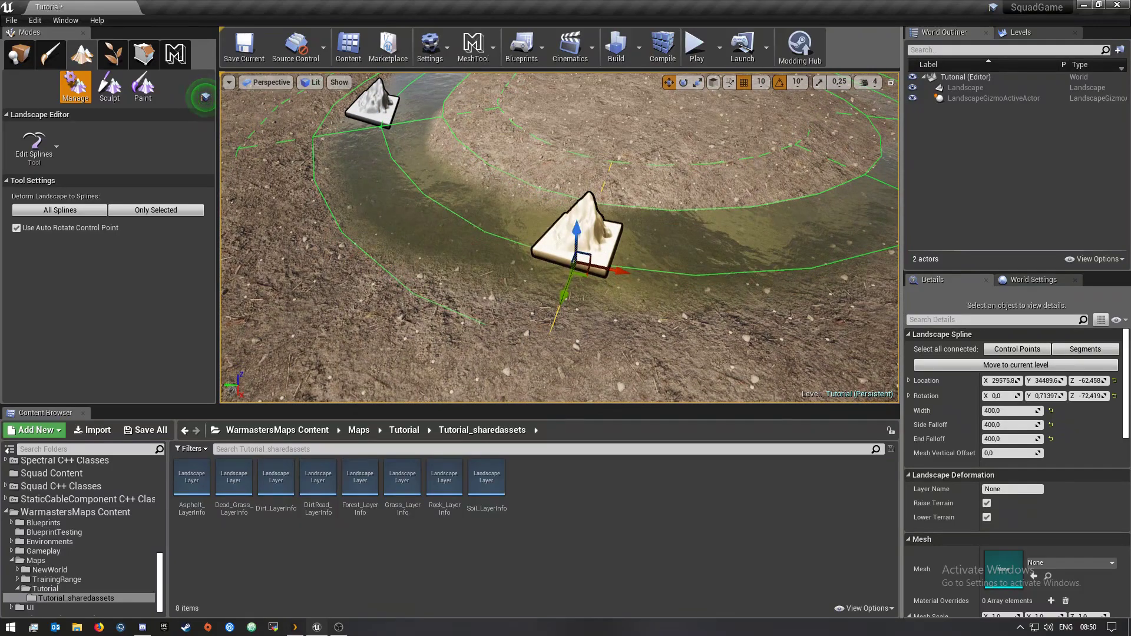
- Shift the next control point around the bend sideways and raise it above the channel bed
right_drag(559, 247, 560, 247)
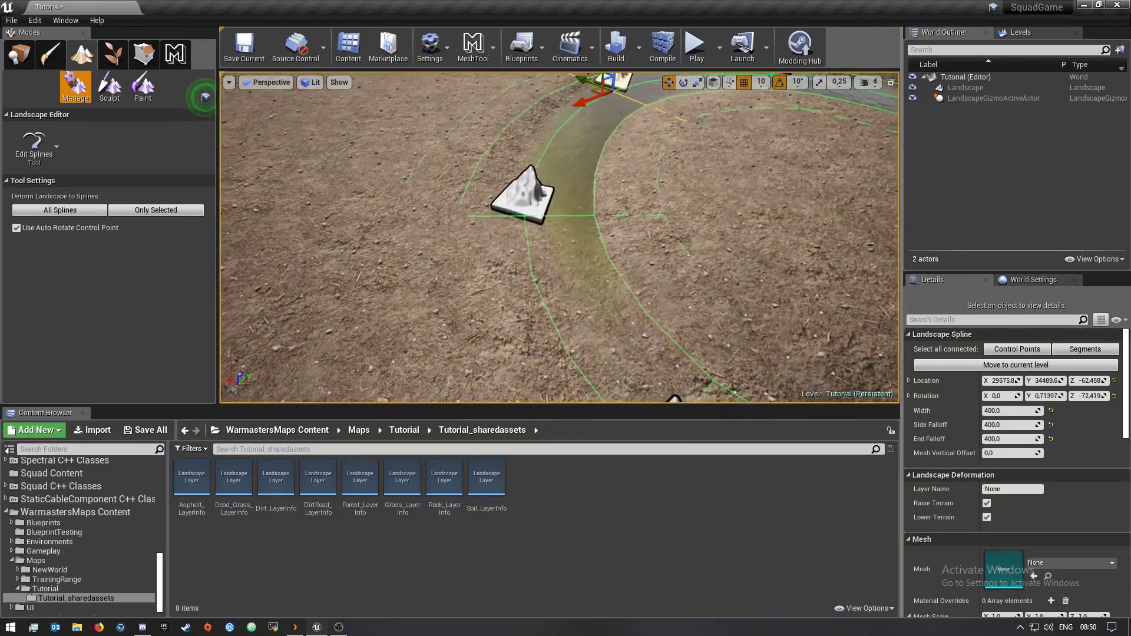
right_drag(497, 204, 496, 204)
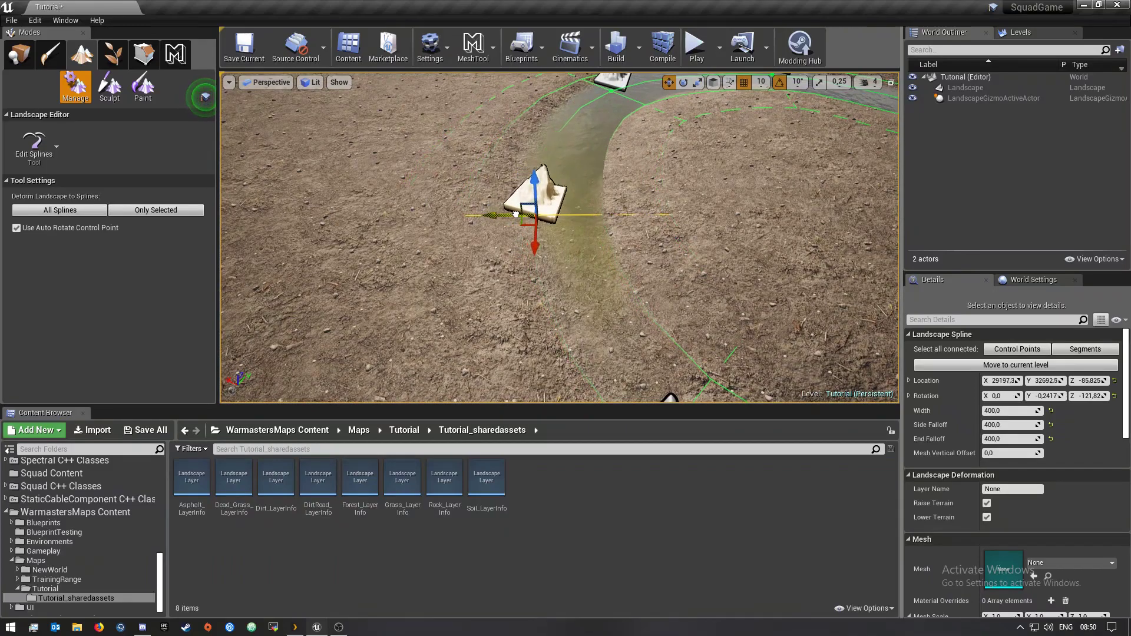
right_drag(535, 190, 535, 190)
drag(536, 178, 536, 178)
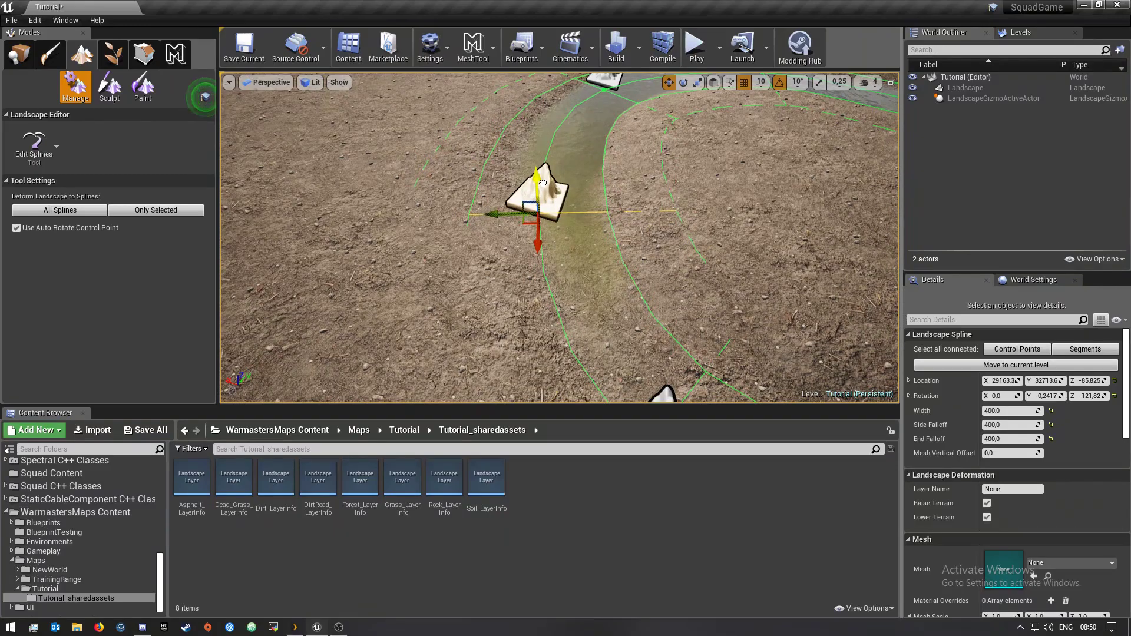
- Move the next control point inward and raise it to about Z -82, then adjust the previous point to about Z -76
right_drag(542, 183, 543, 184)
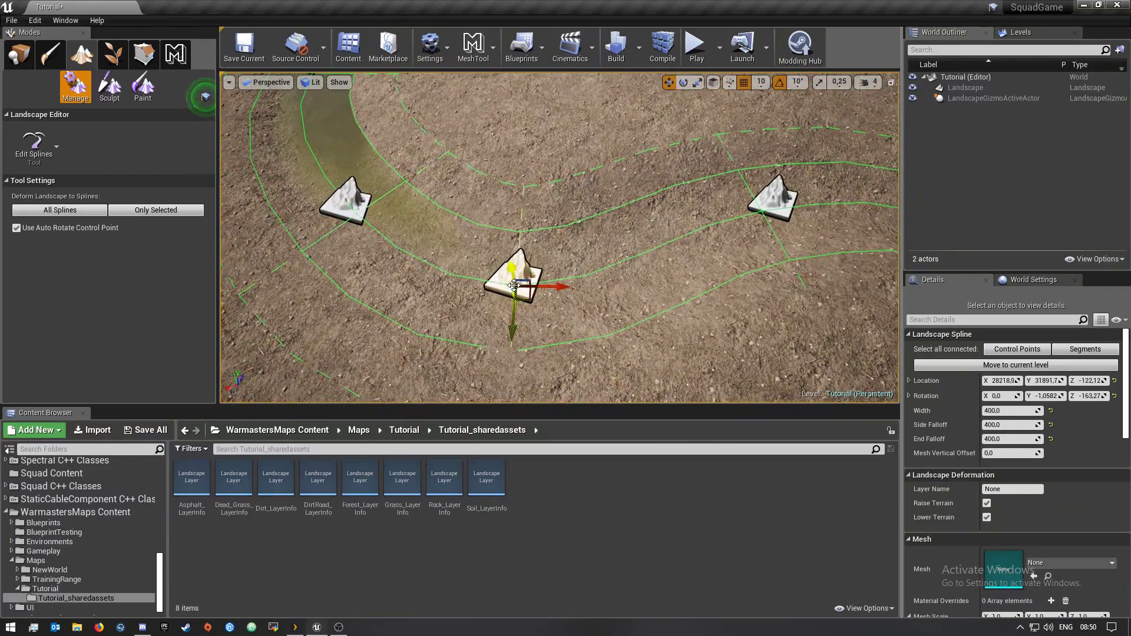
drag(515, 272, 515, 272)
right_drag(515, 272, 515, 272)
drag(537, 254, 537, 251)
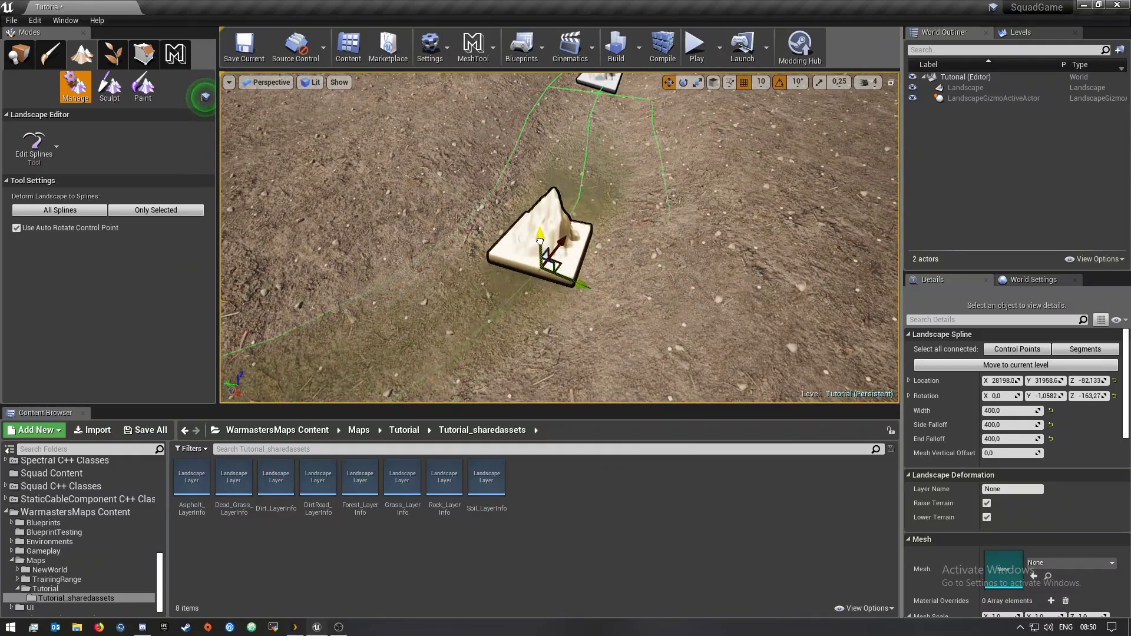
right_drag(452, 248, 452, 248)
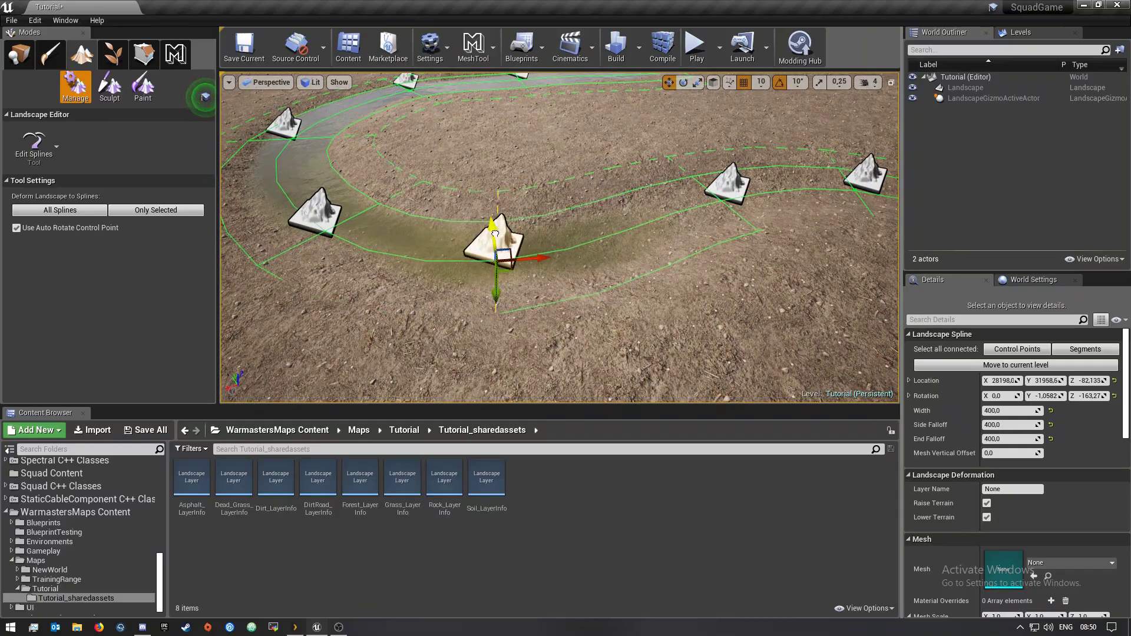
drag(310, 204, 308, 199)
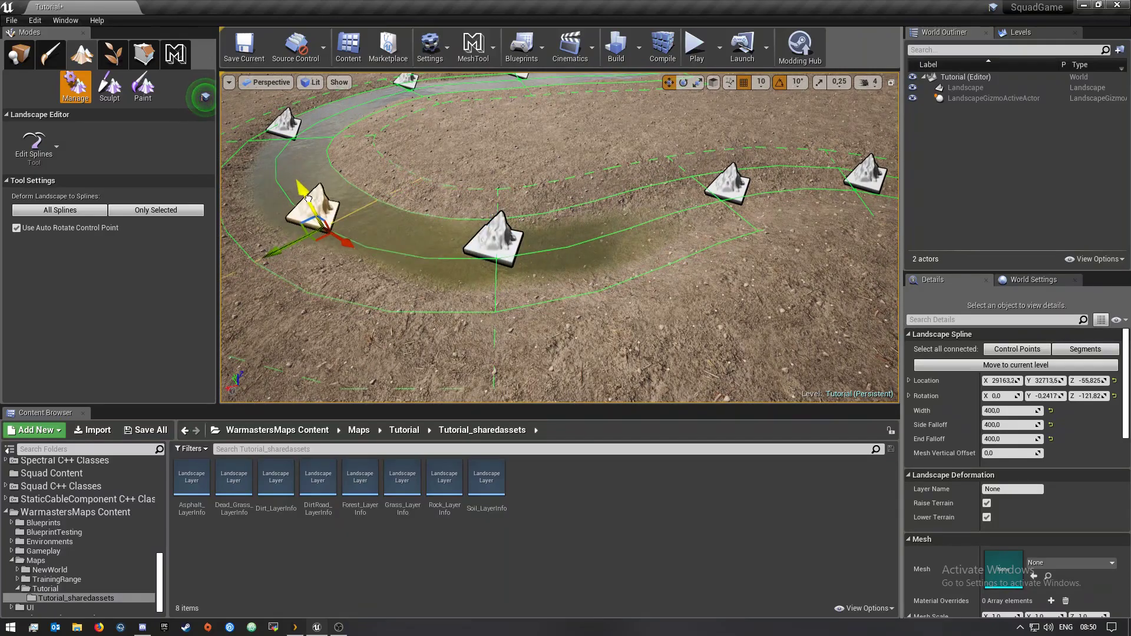
right_drag(354, 219, 378, 219)
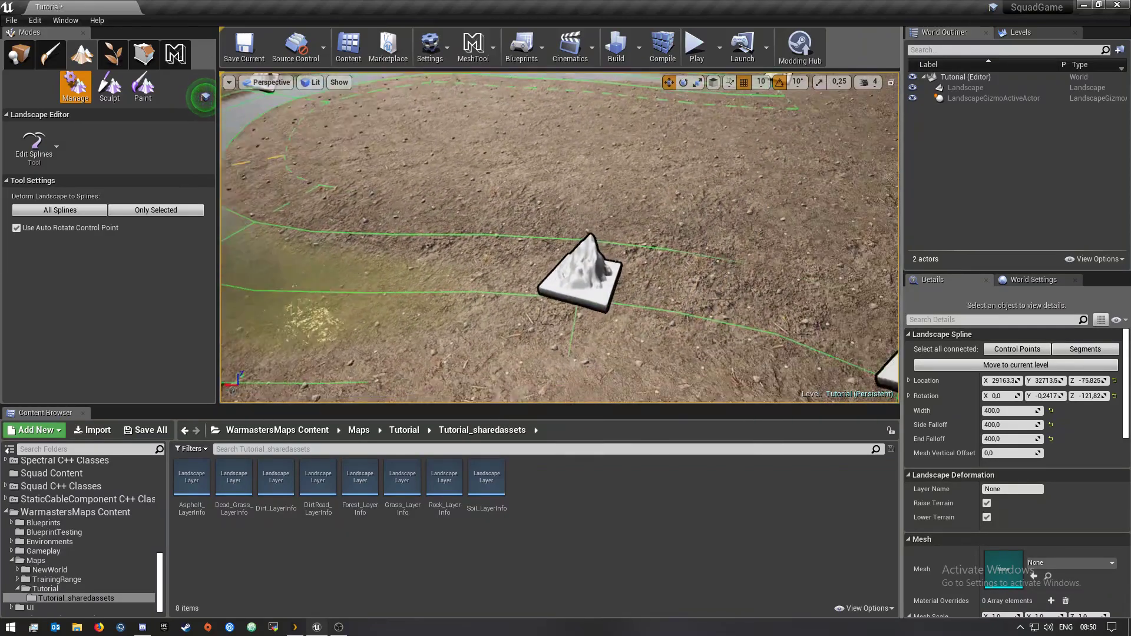
- Raise the next two control points along the channel so the muddy water fills the following stretch
right_drag(564, 264, 574, 262)
click(565, 264)
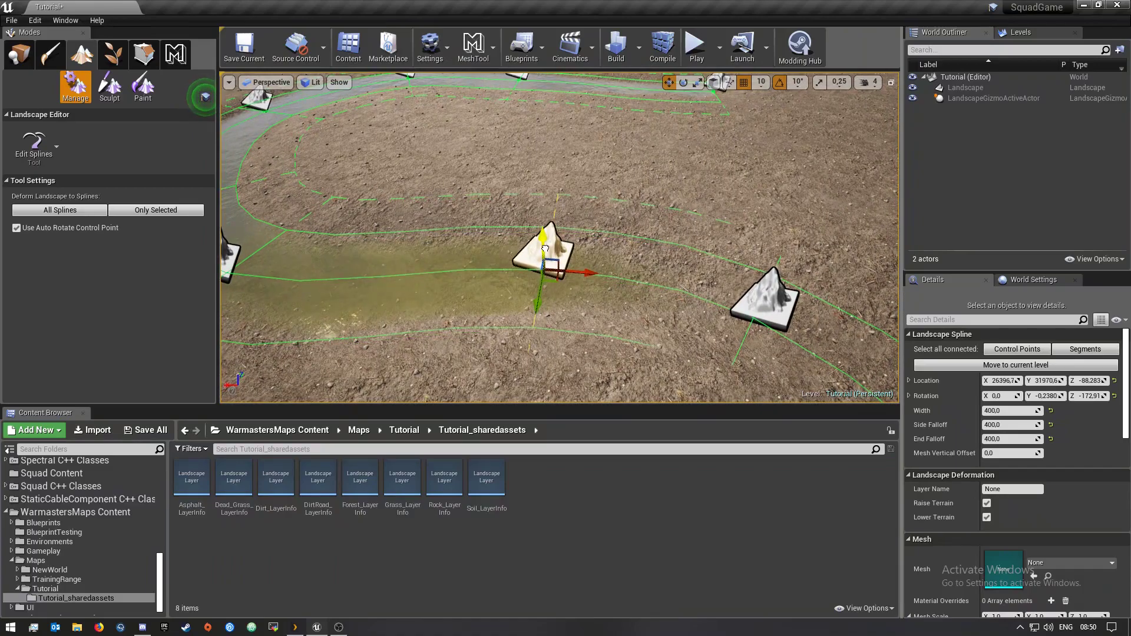
right_drag(717, 297, 807, 299)
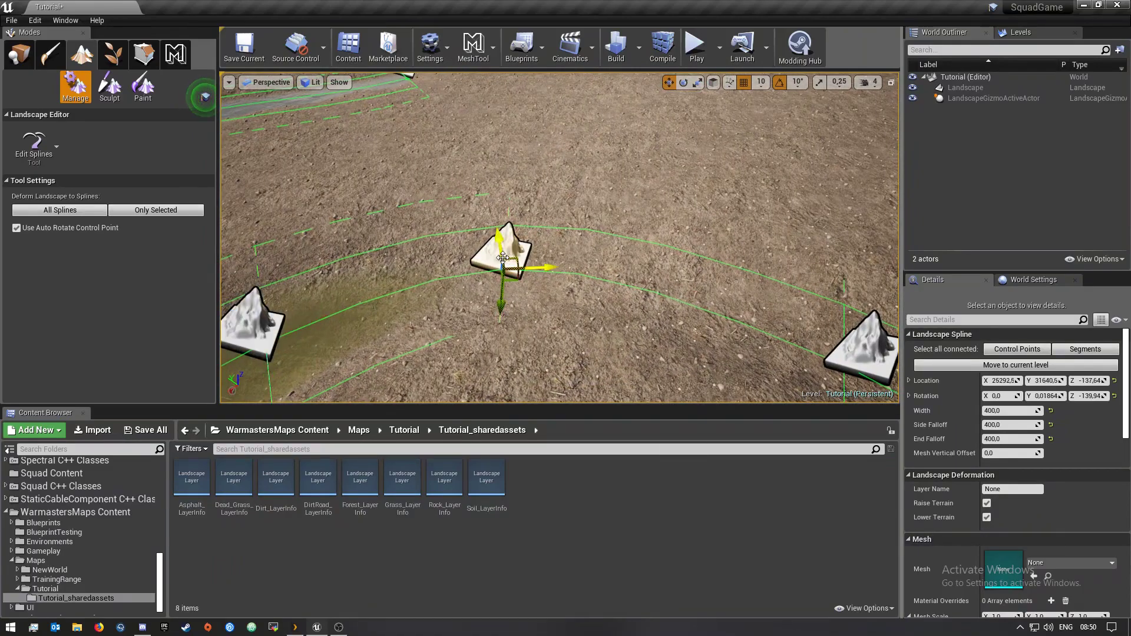
right_drag(501, 243, 362, 243)
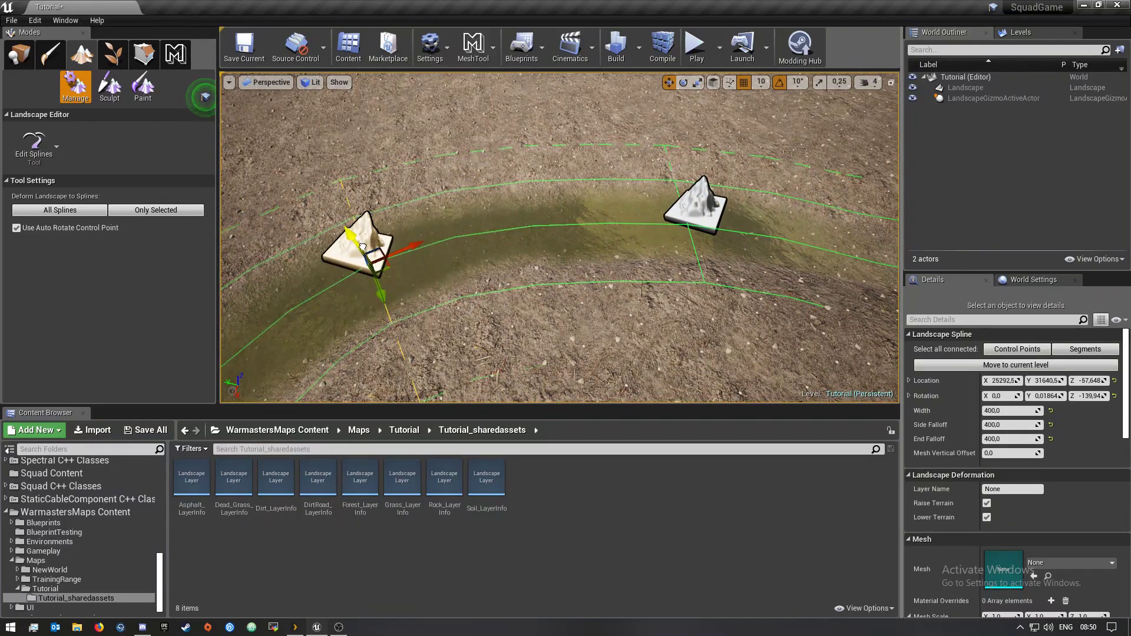
- Raise the remaining control points along the channel up to its end so the water covers the bed
right_drag(362, 247, 554, 255)
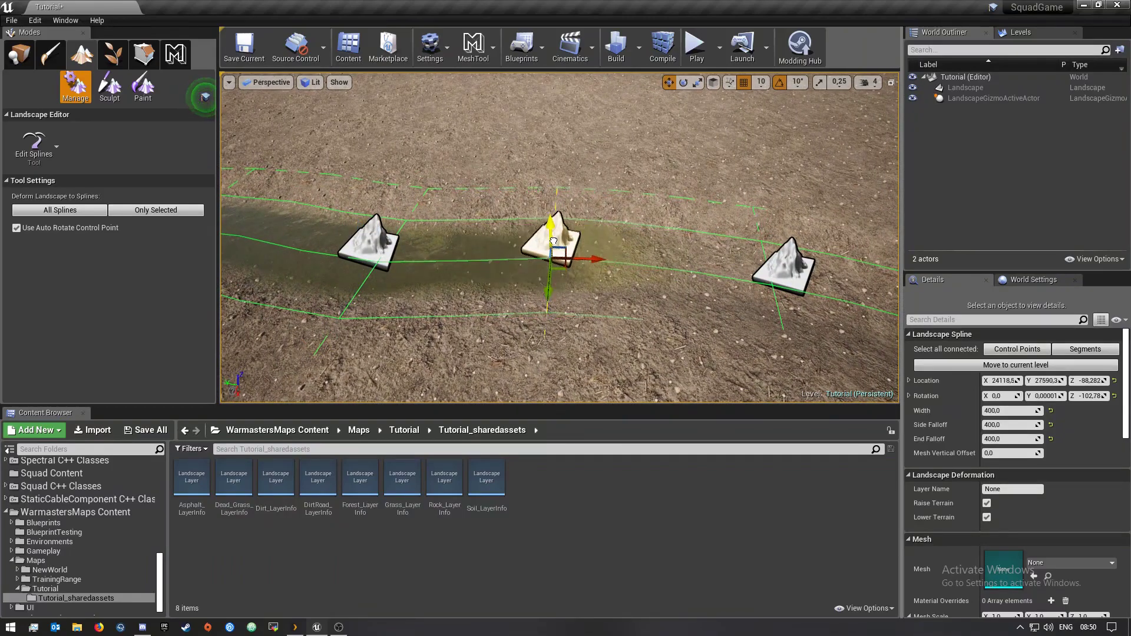
right_drag(580, 260, 449, 214)
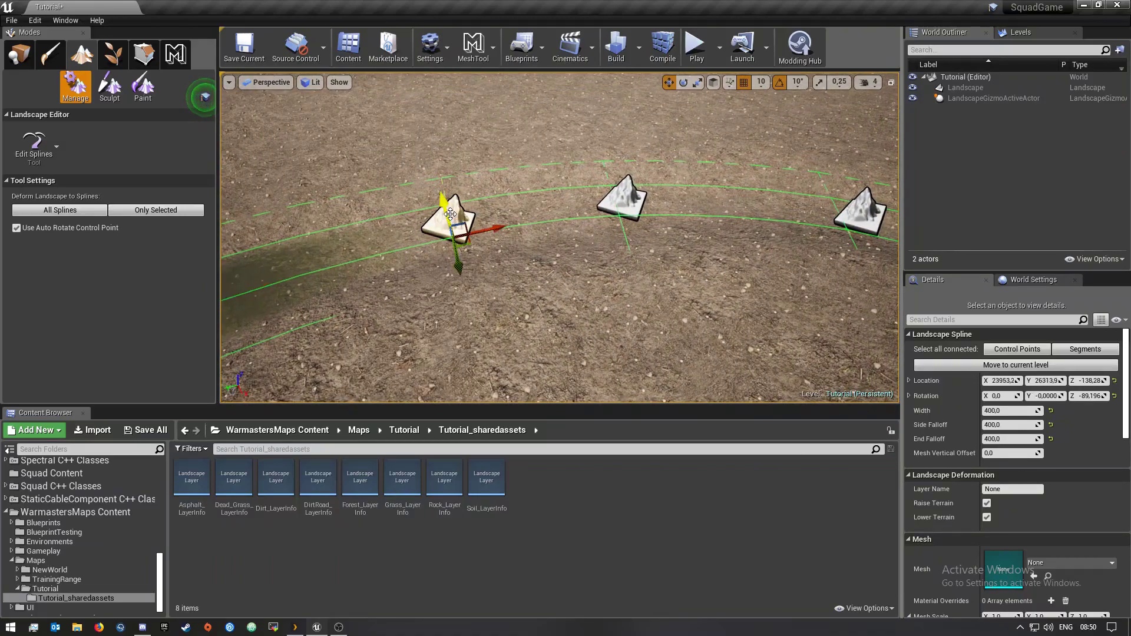
right_drag(577, 220, 577, 219)
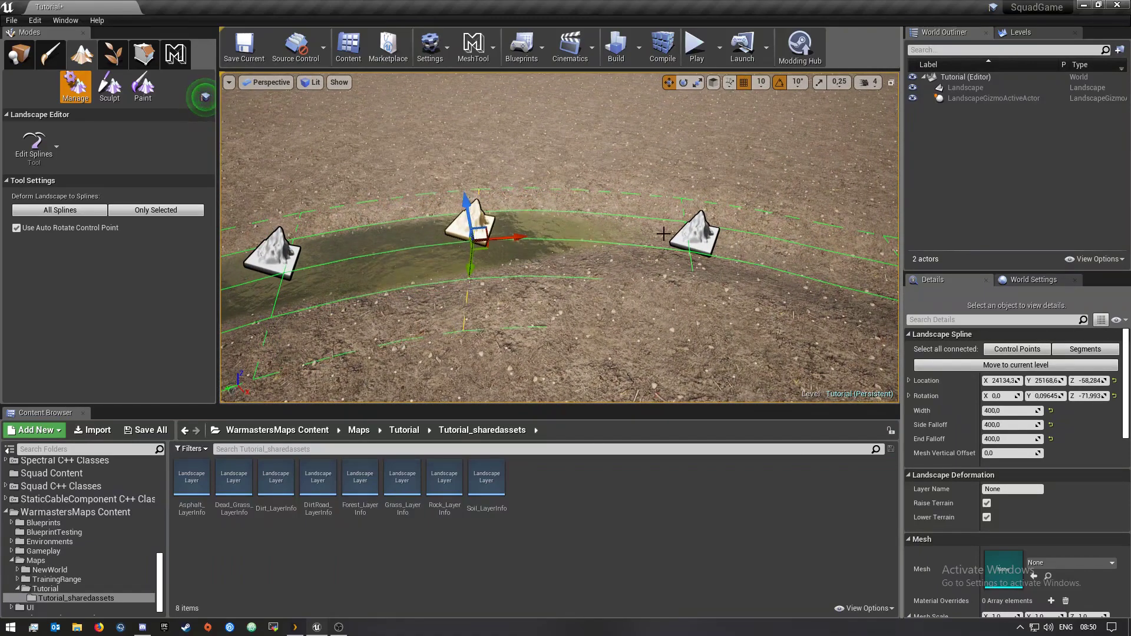
right_drag(714, 253, 547, 232)
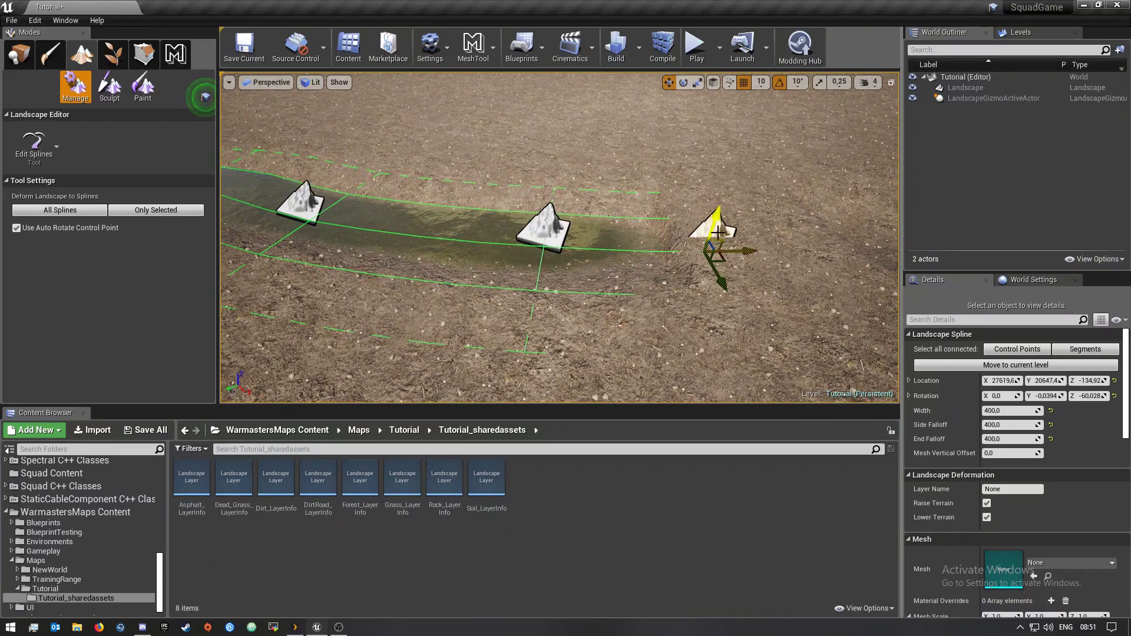
right_drag(663, 241, 645, 285)
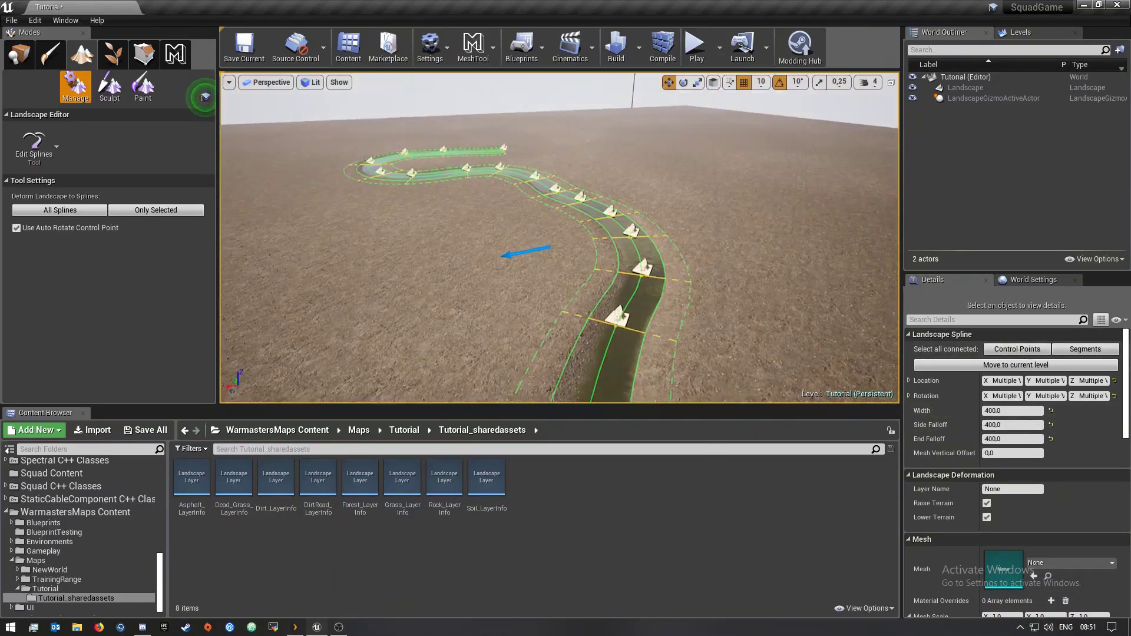
- Set the width of all the river spline's control points to 500
click(1026, 412)
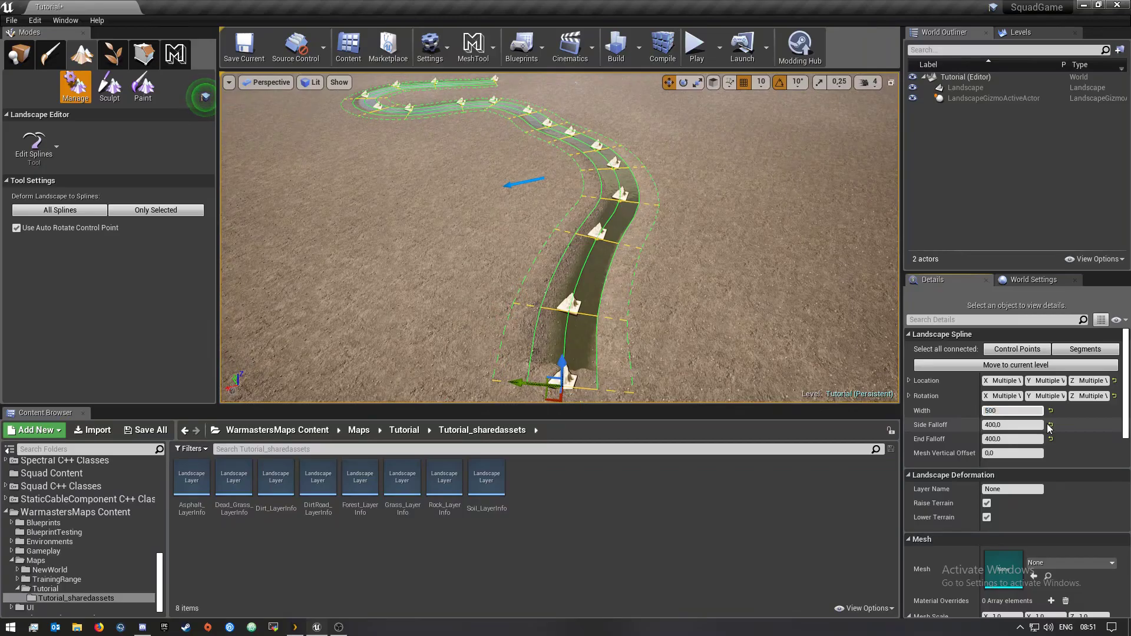
click(713, 242)
right_drag(712, 242, 726, 212)
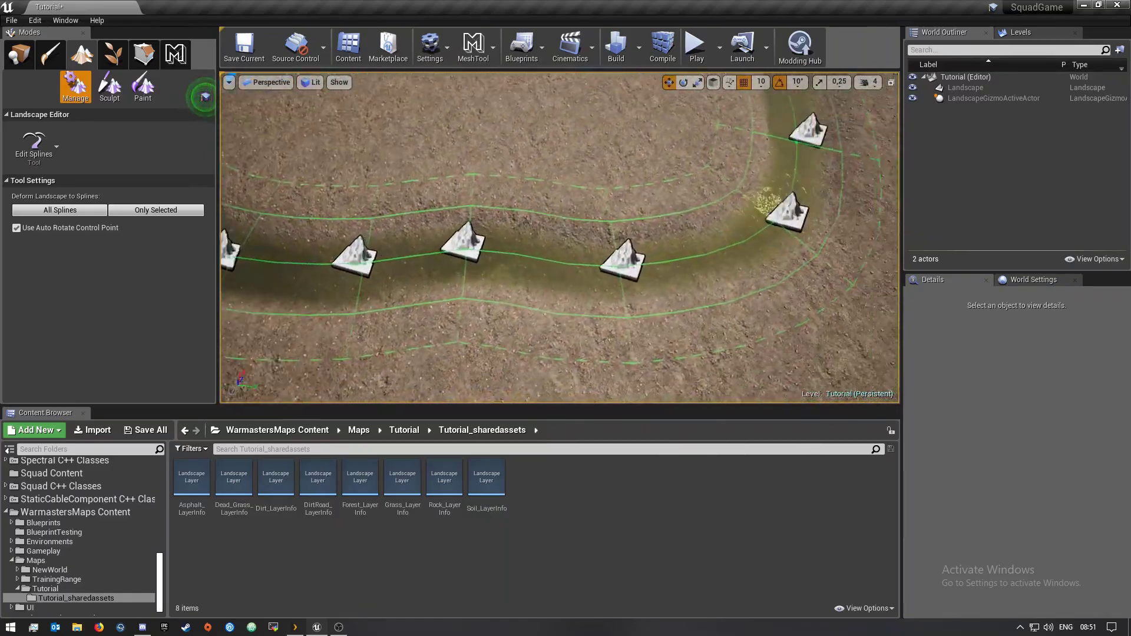
- Select all connected control points from one on the wide bend and set their width to 600
right_drag(560, 236, 565, 153)
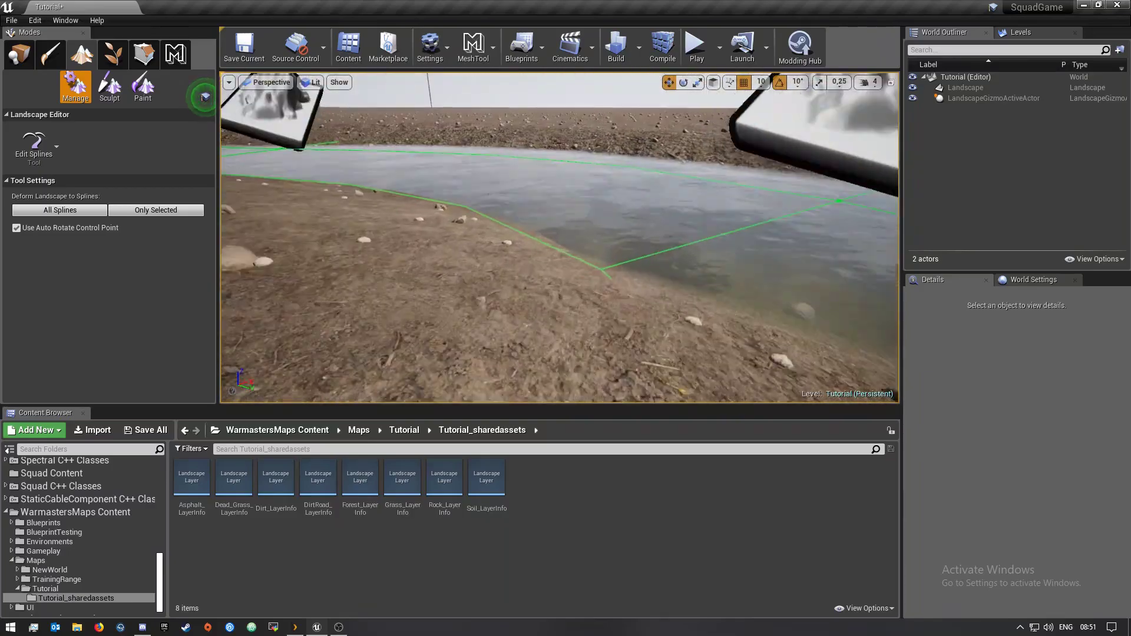
right_drag(559, 236, 500, 259)
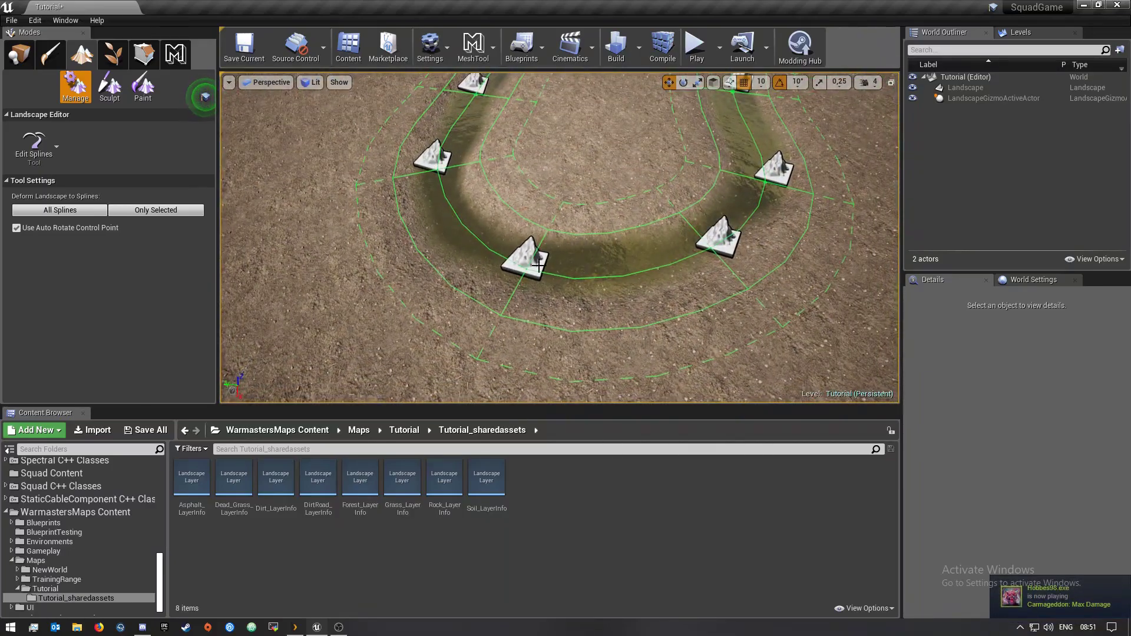
click(538, 266)
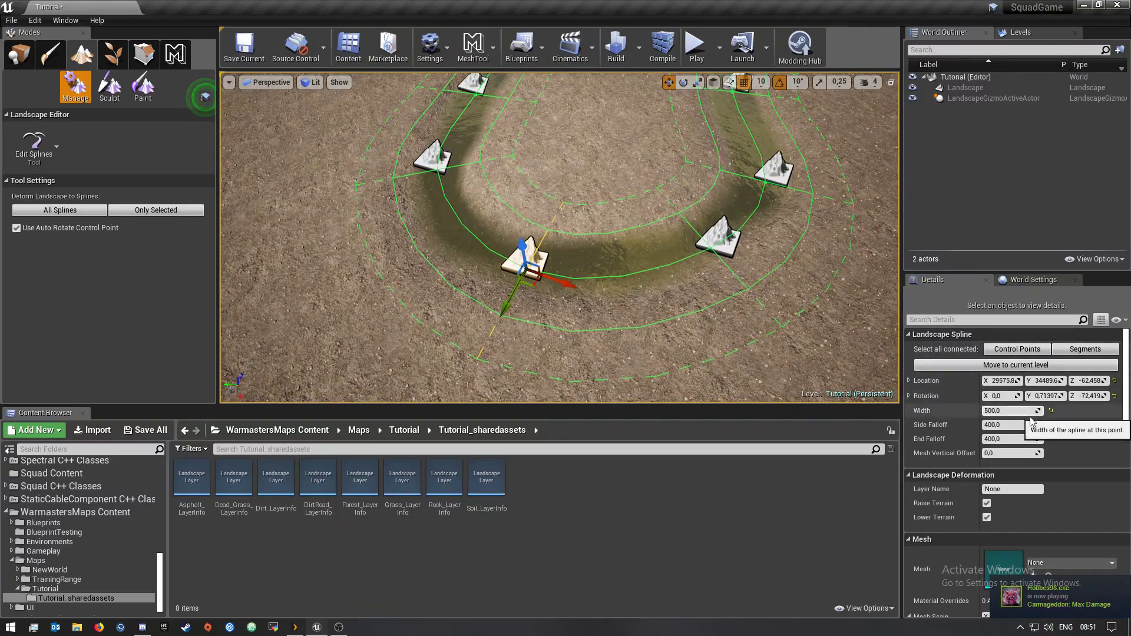
click(1007, 351)
click(1026, 411)
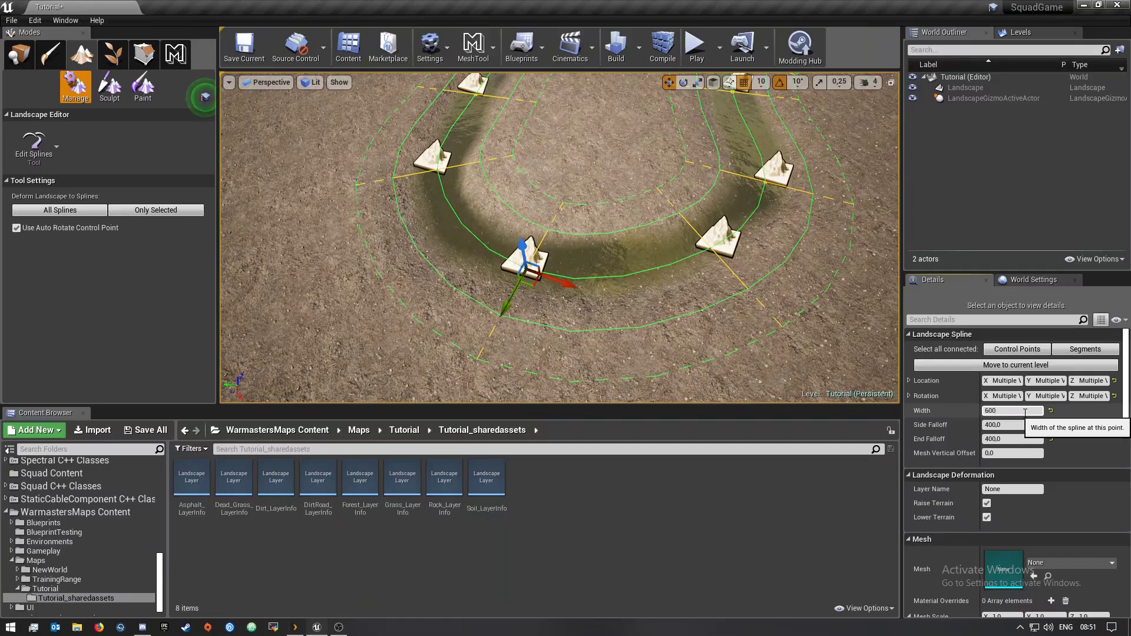
click(733, 288)
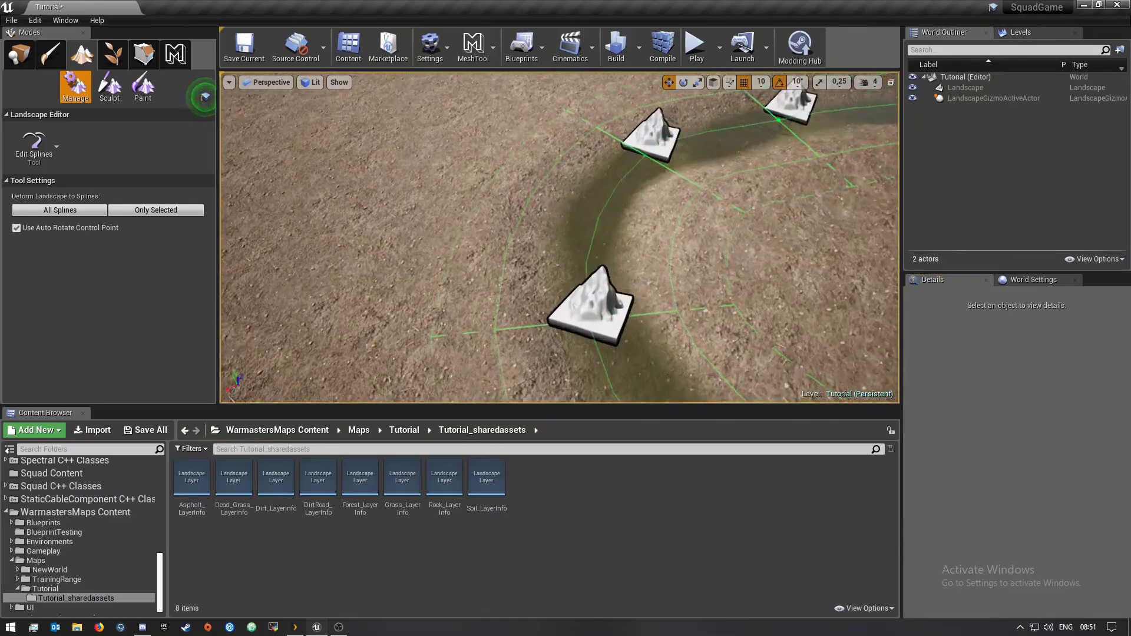
- Start a play session in the editor beside the river and show it full screen
right_drag(733, 289, 468, 230)
right_drag(560, 235, 557, 236)
click(533, 231)
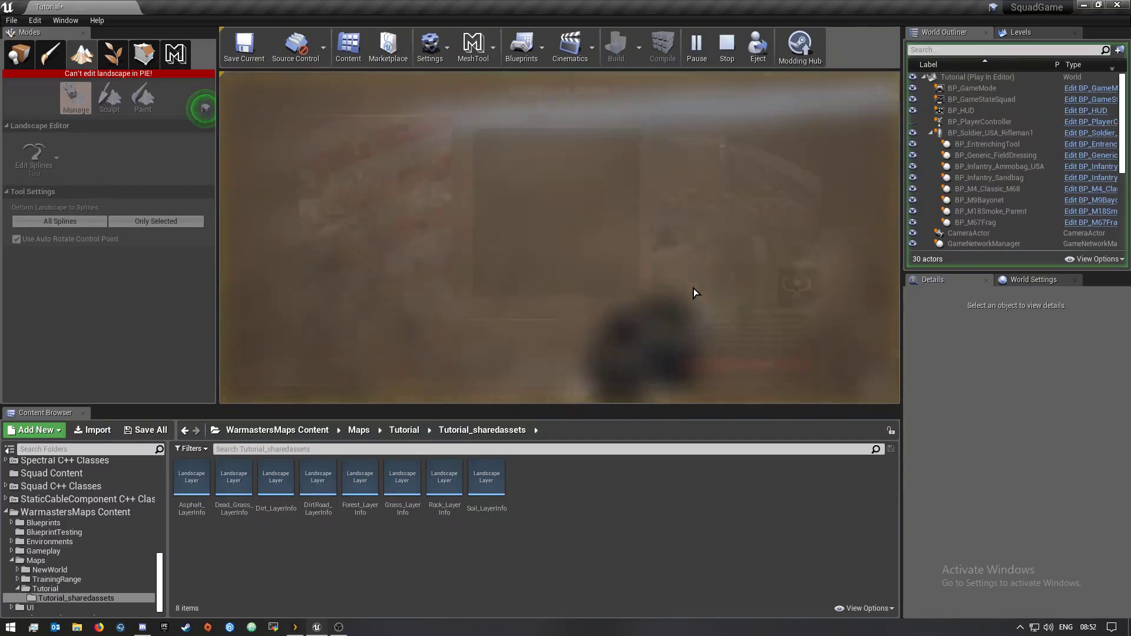
click(691, 294)
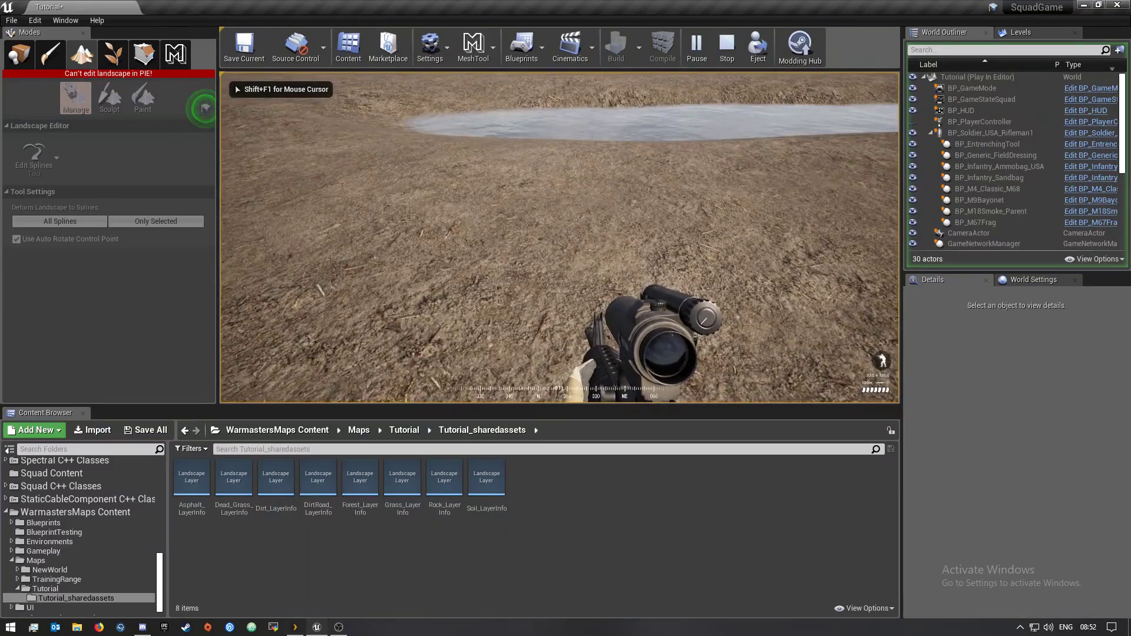
key(F11)
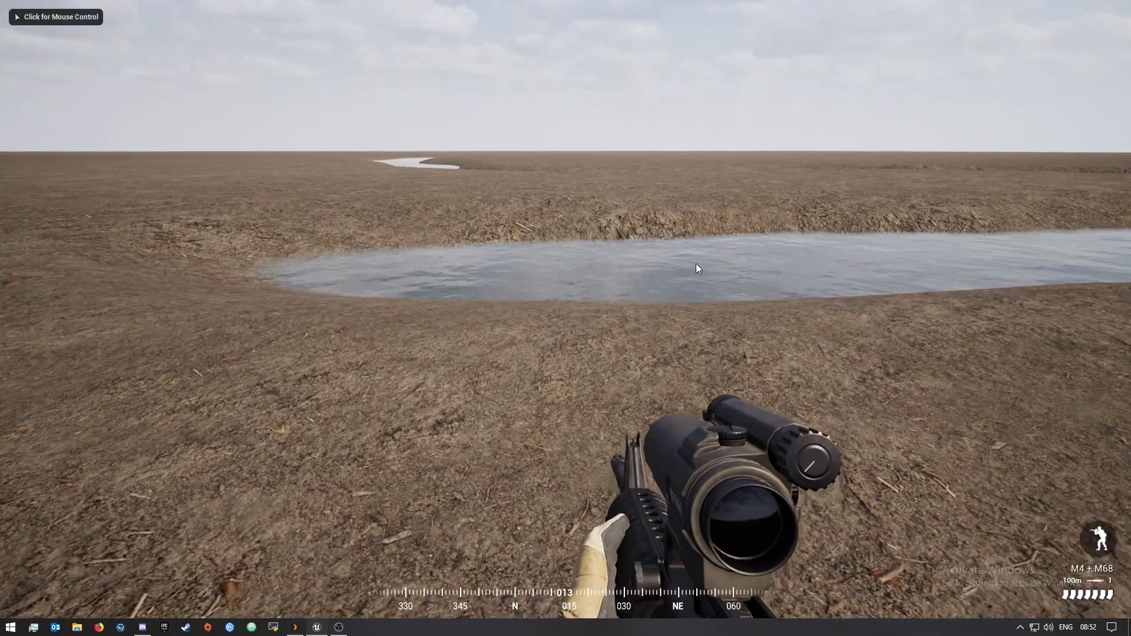
- Walk into the river and along its banks, firing at the water to examine its surface and edges
key(w)
key(w)
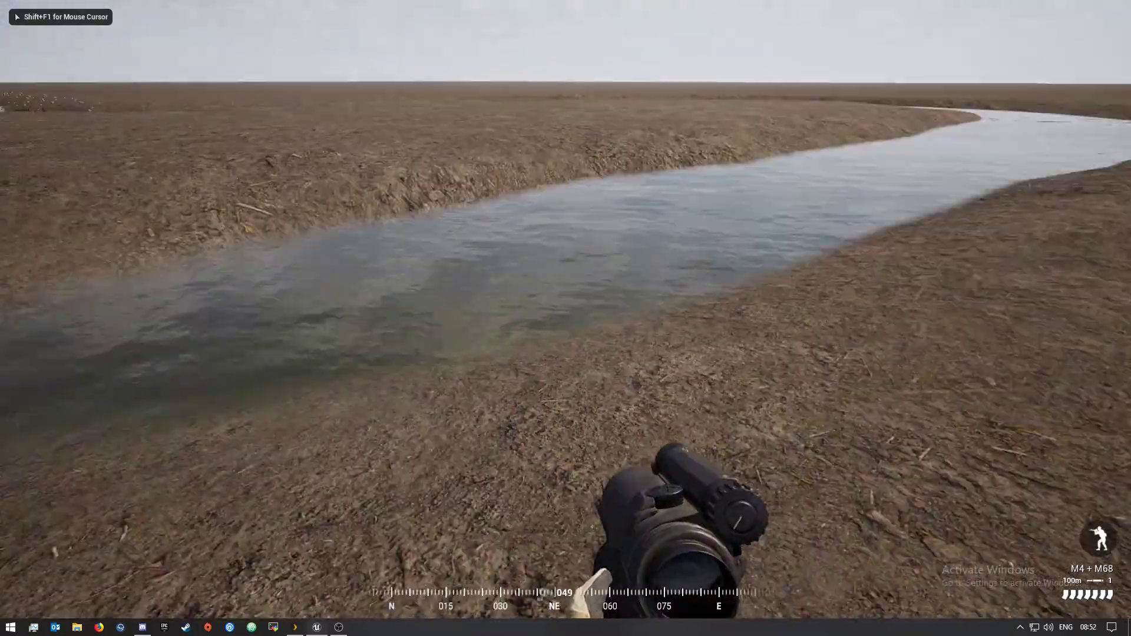
key(w)
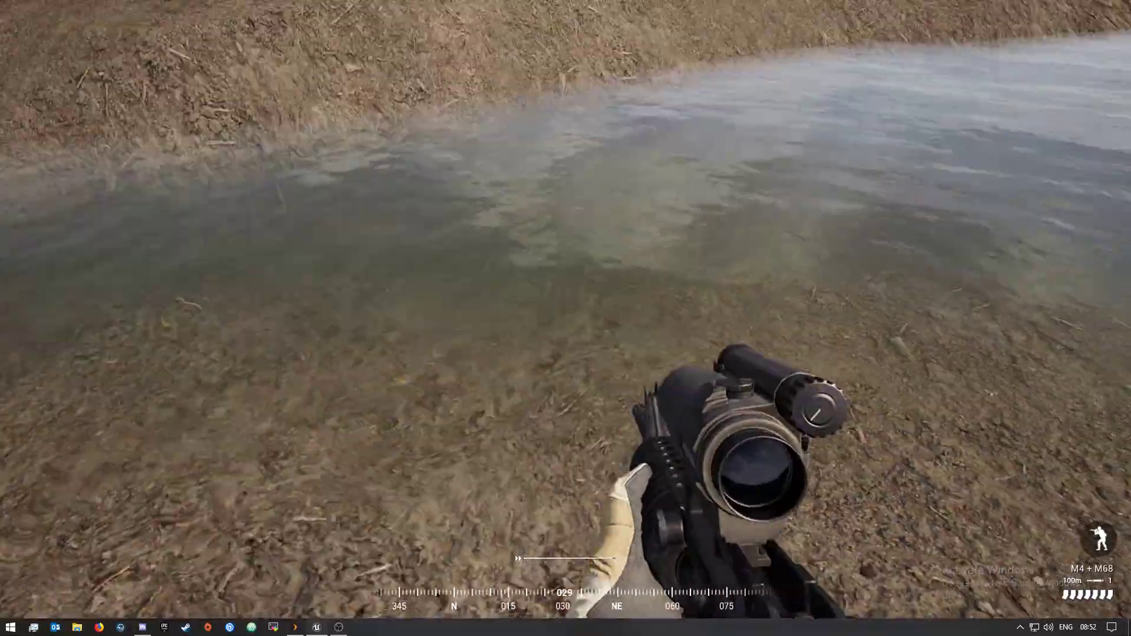
click(566, 318)
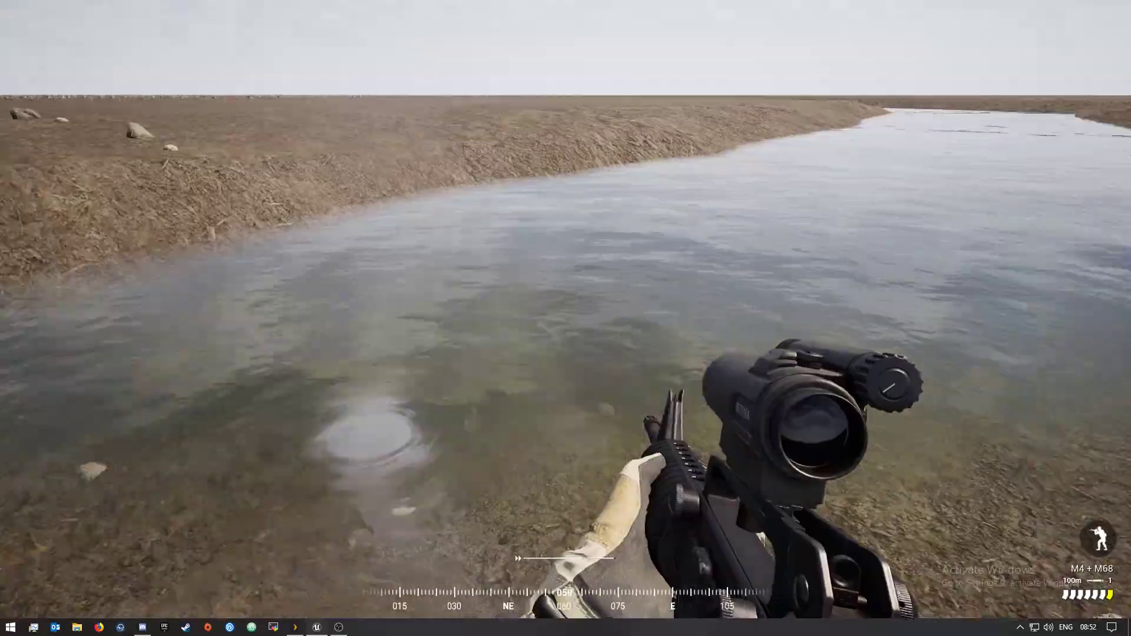
click(565, 319)
click(565, 318)
click(566, 319)
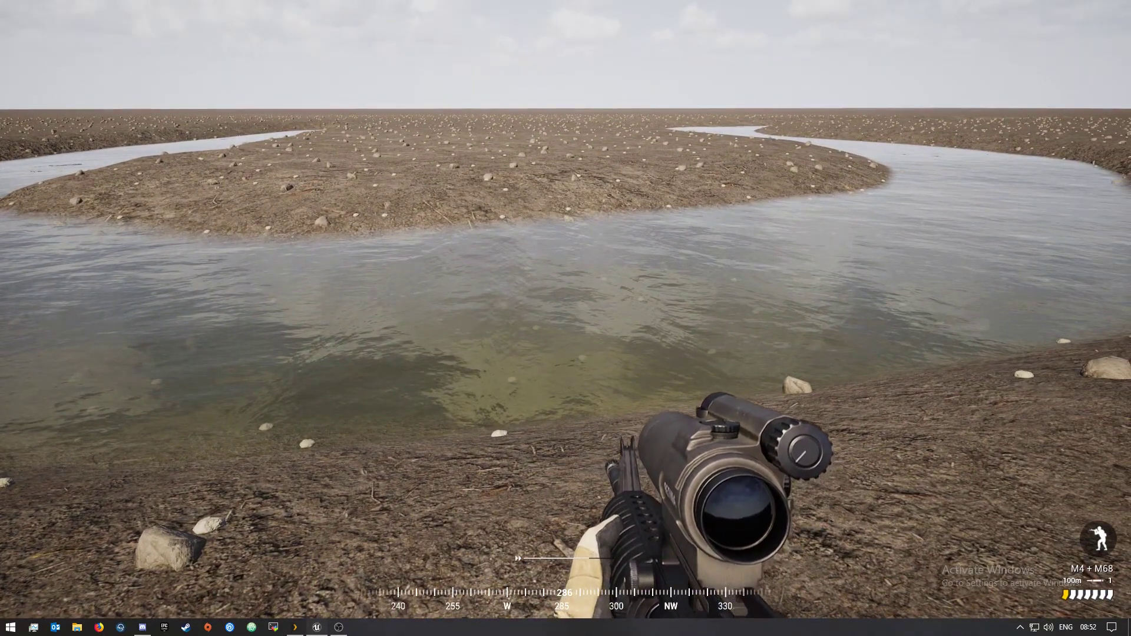
key(w)
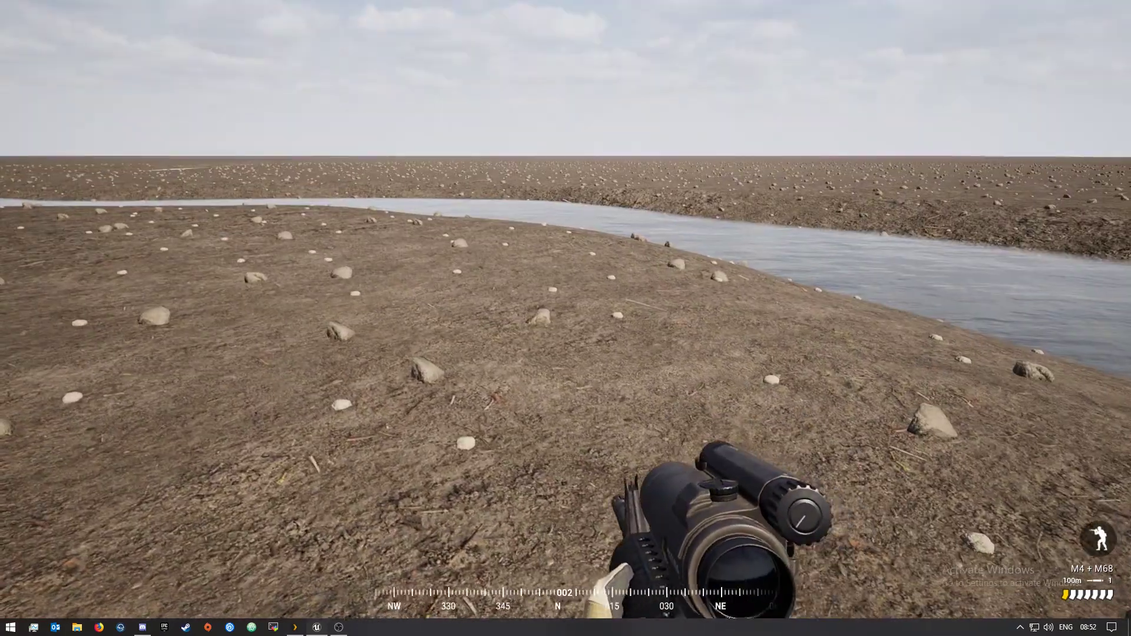
- Leave full screen, end the play session and look over the winding river from above
key(F11)
key(shift+F1)
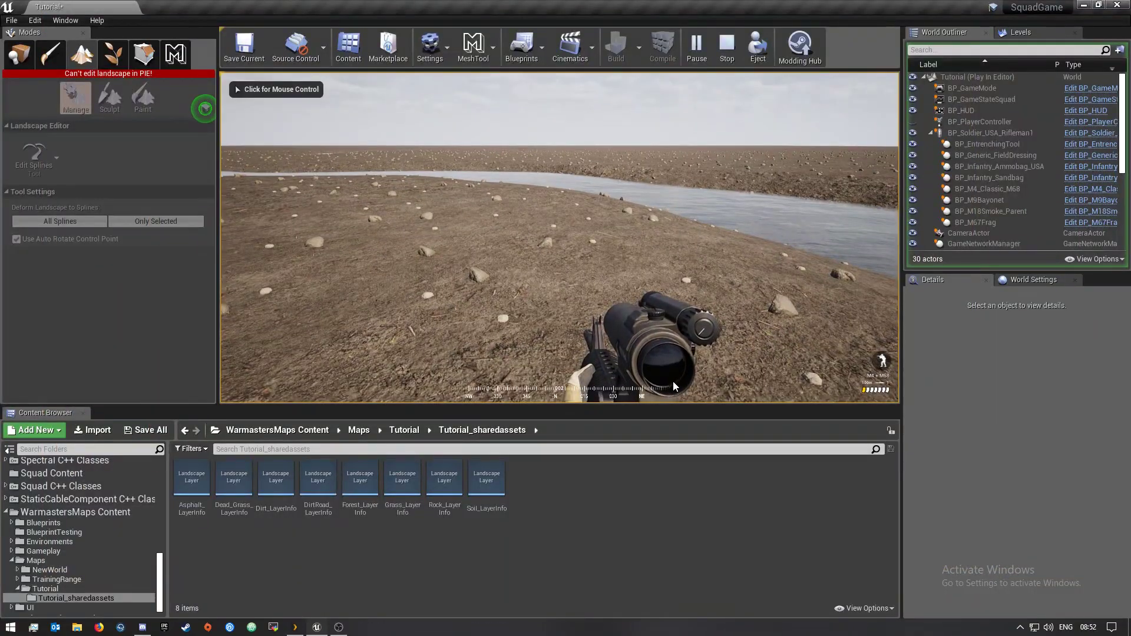
key(Escape)
click(1118, 6)
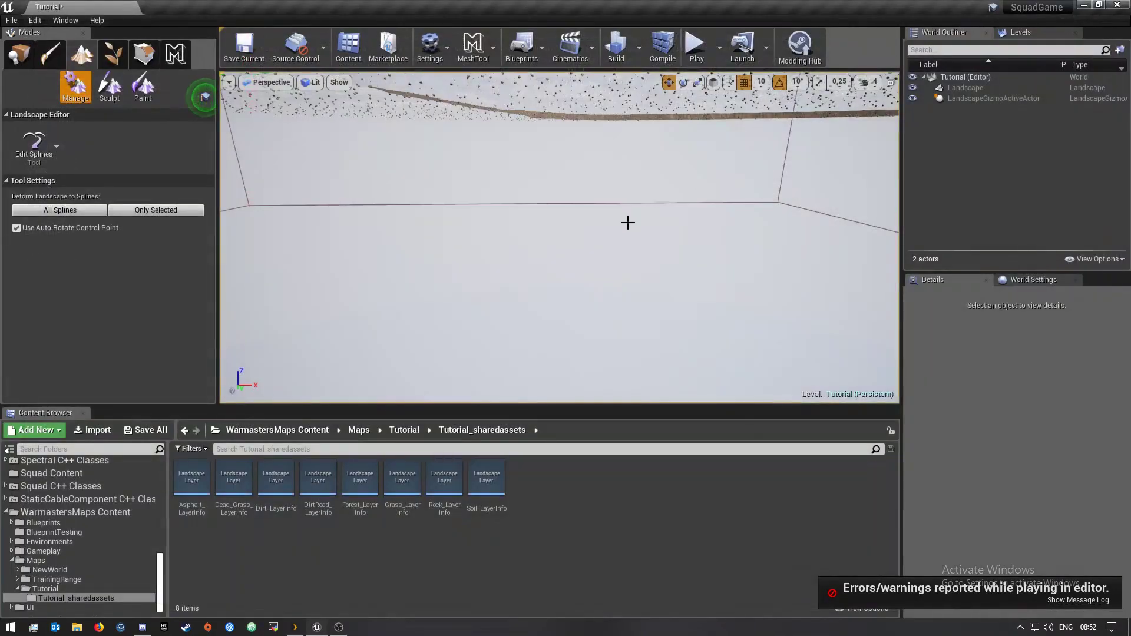
key(w)
right_drag(559, 235, 757, 230)
key(s)
key(a)
key(s)
key(d)
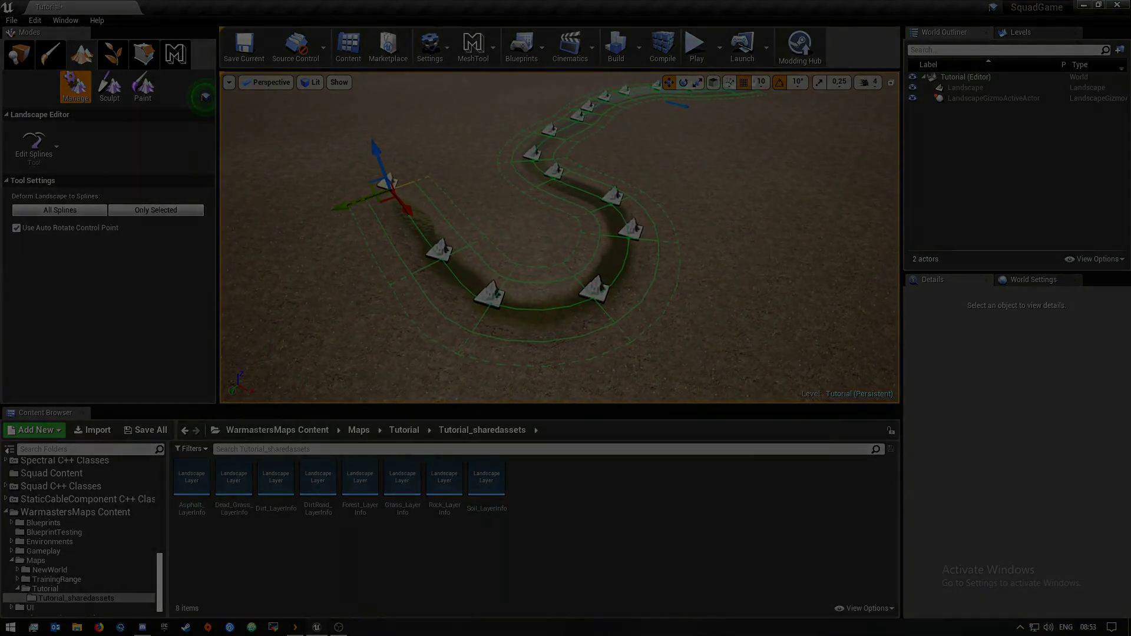